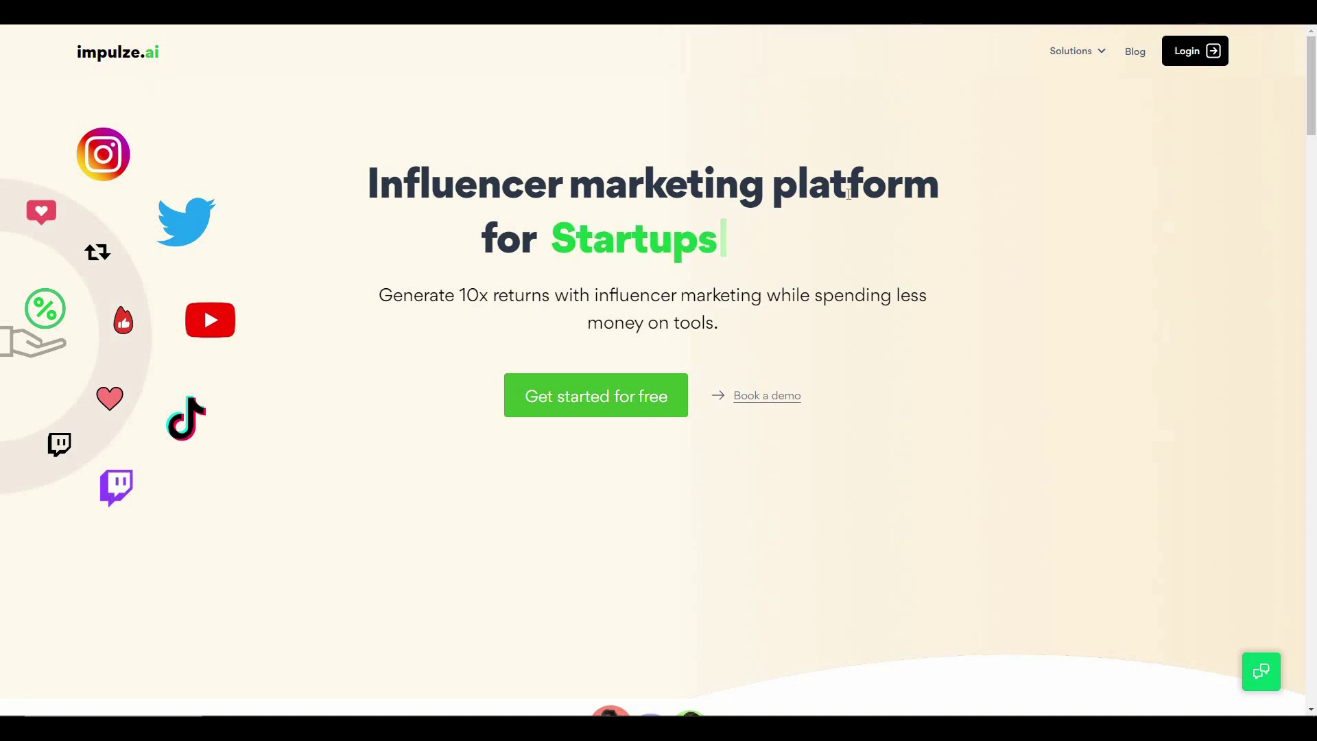
Highlight the 'Influencer marketing platform' headline and scroll through the Install, Analyze, Save and Manage sections
drag(367, 182, 984, 211)
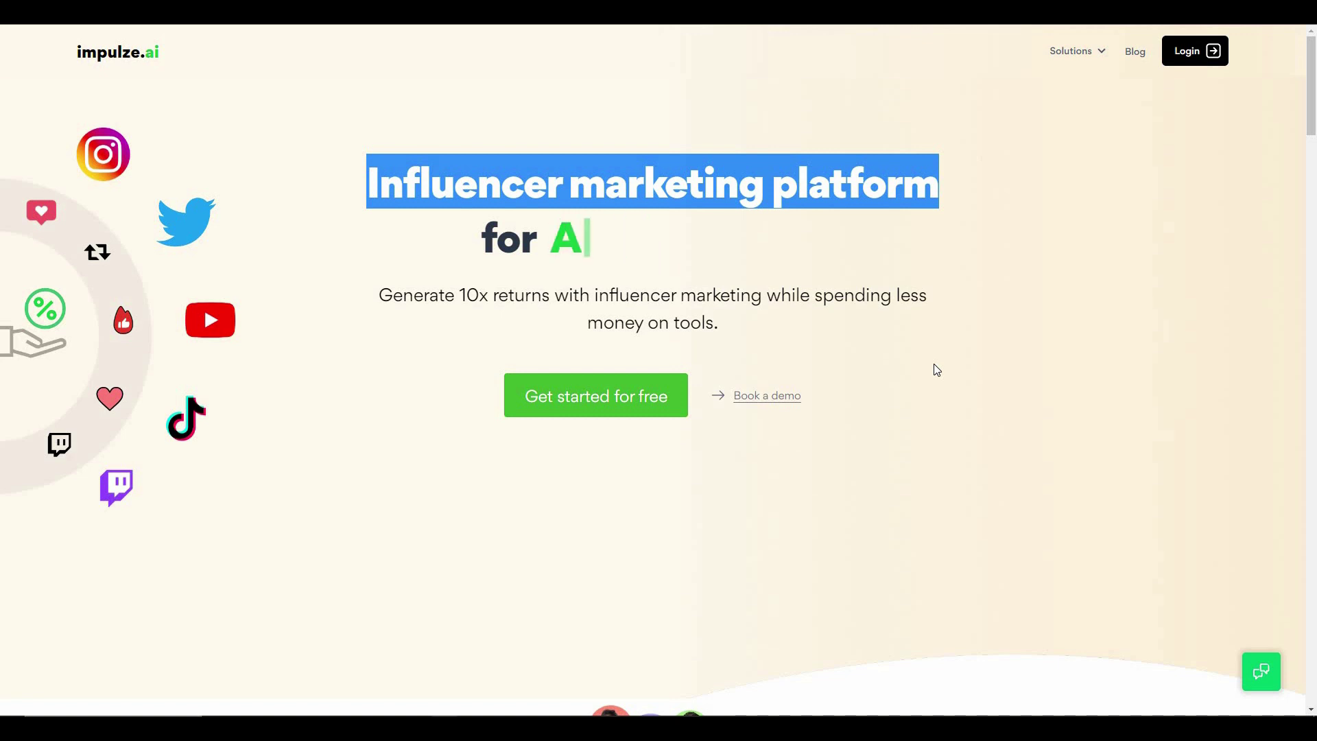
scroll(936, 370, down, 10)
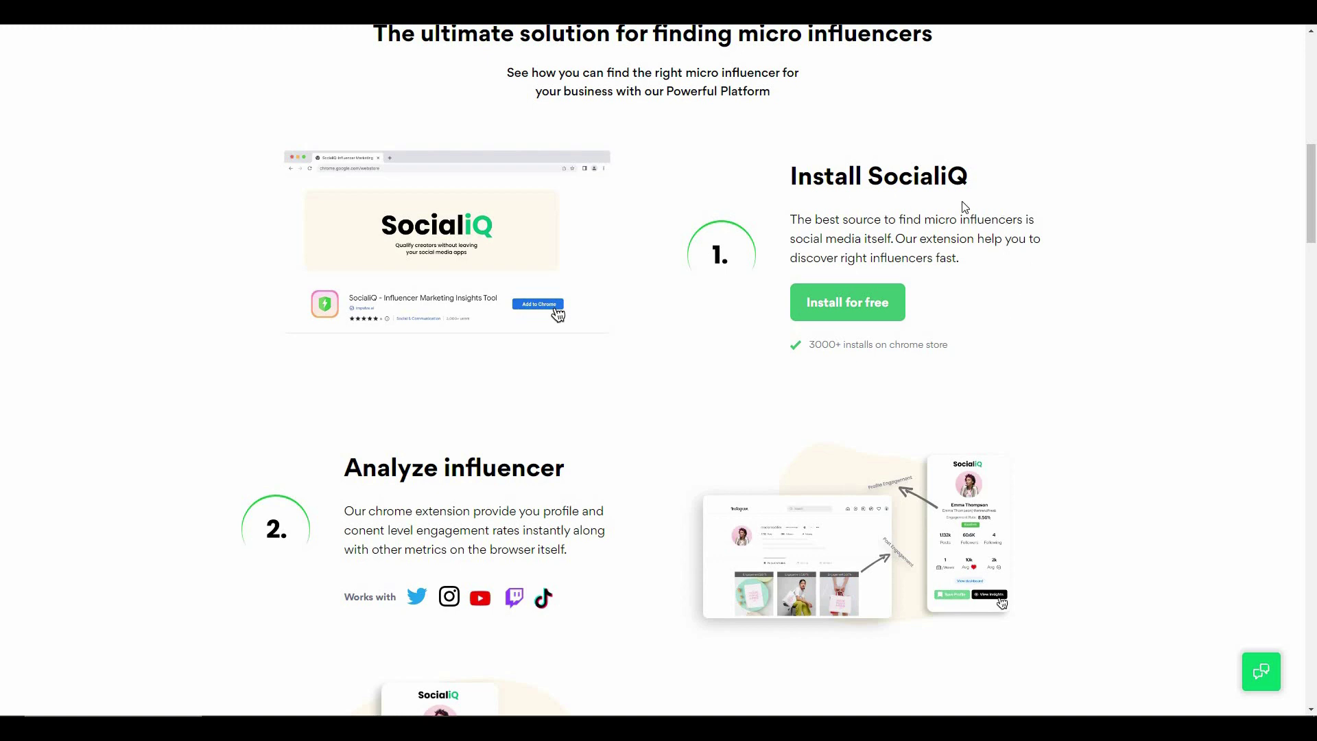
scroll(964, 206, down, 3)
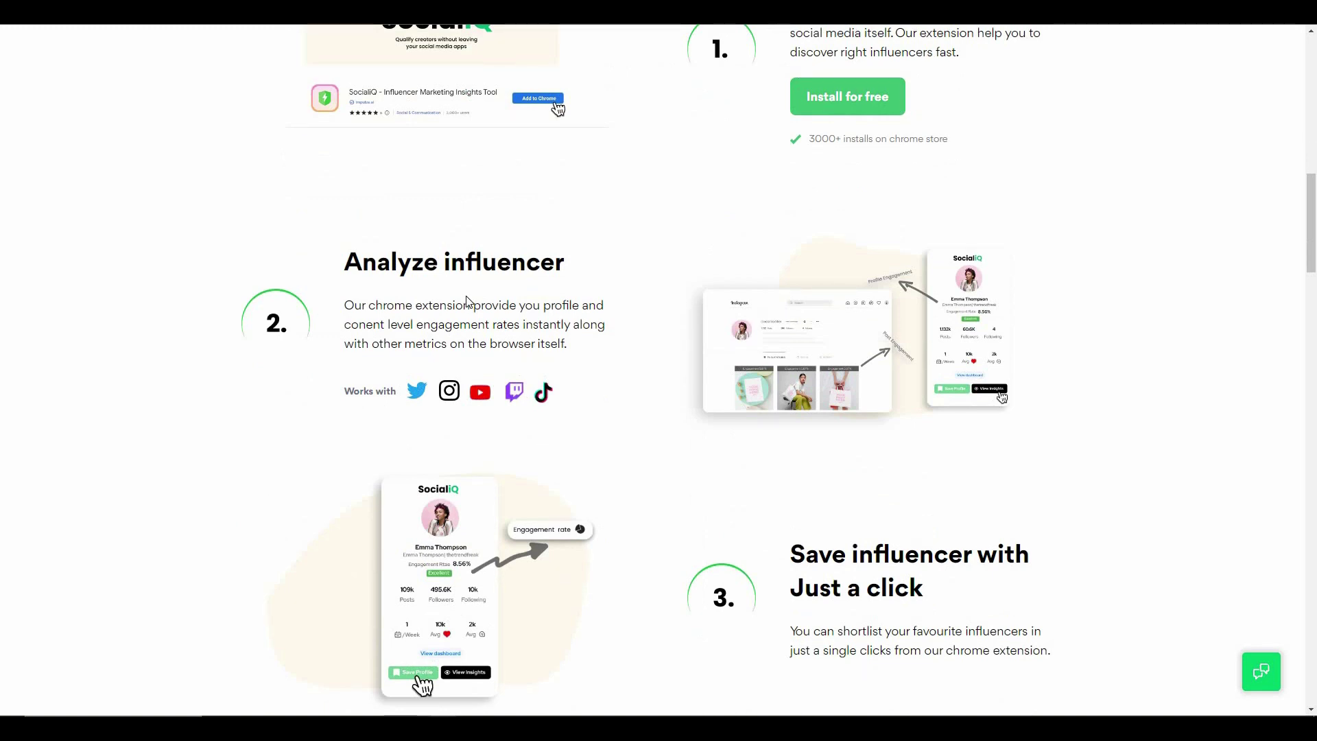
scroll(963, 338, down, 4)
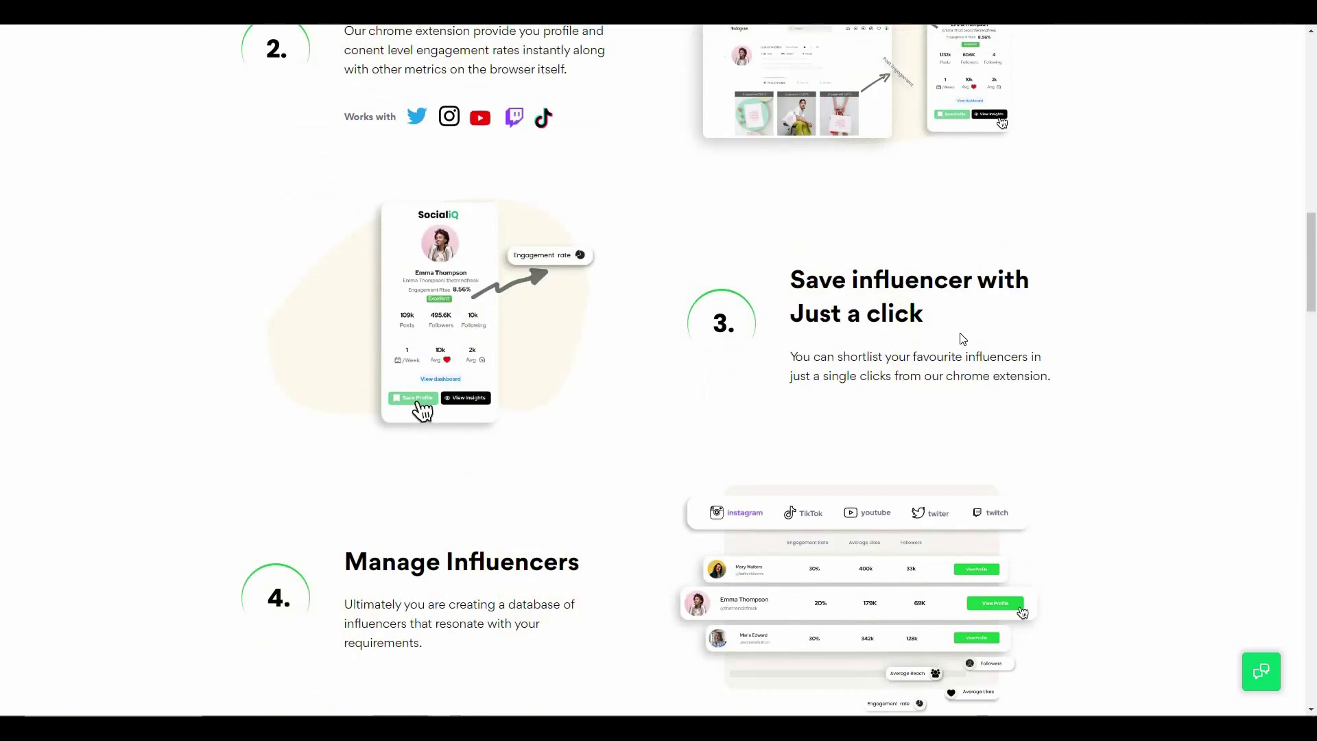
scroll(599, 332, down, 4)
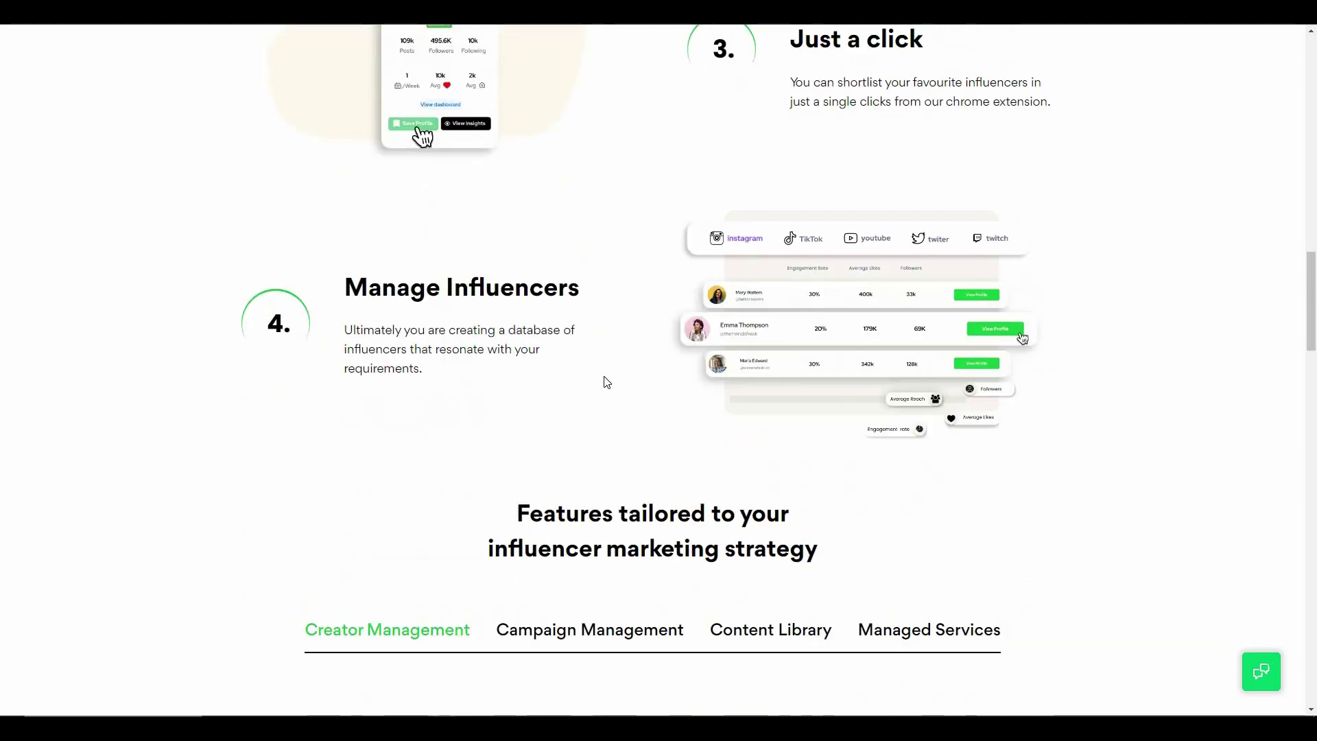
scroll(459, 408, down, 4)
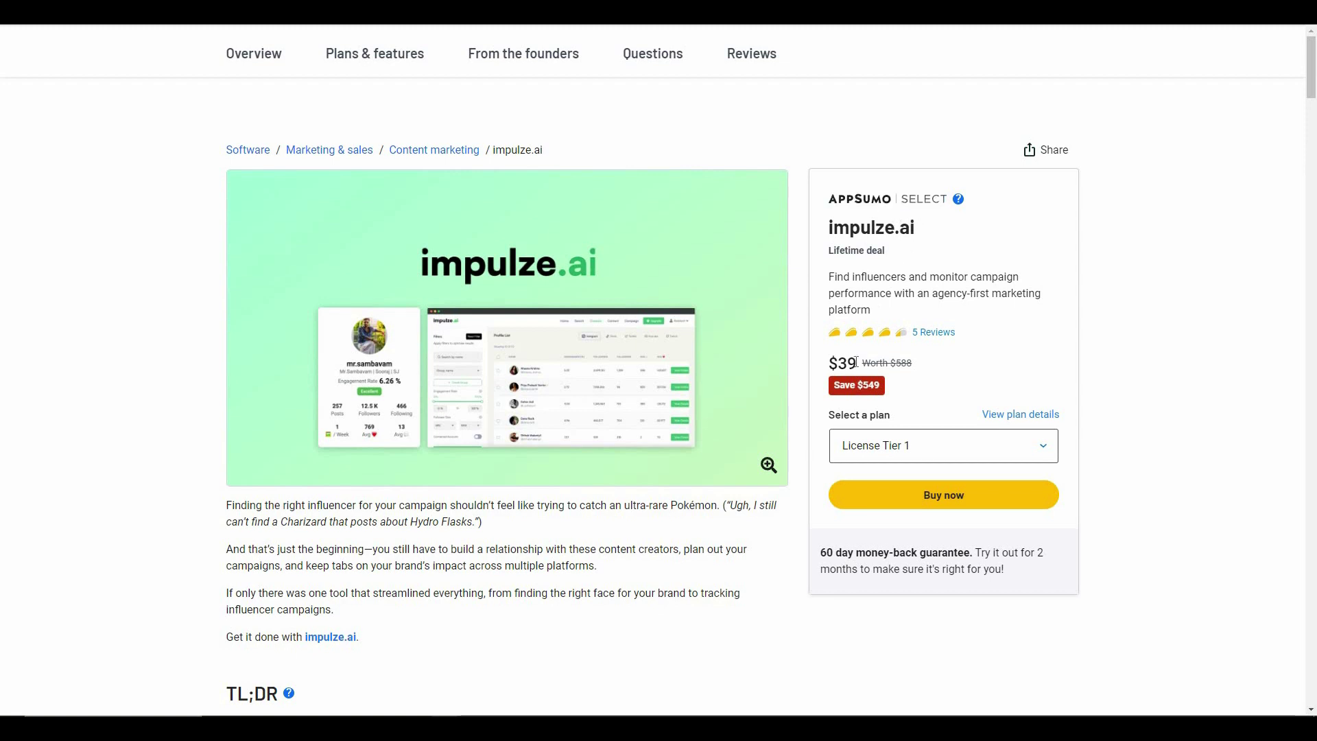
Highlight the $39 deal price and the original $588 value on the AppSumo page
drag(857, 363, 829, 363)
click(905, 379)
double_click(929, 370)
click(891, 258)
double_click(833, 370)
Scroll down through Plans & features to the $39, $89 and $189 License Tier cards
scroll(552, 407, down, 20)
scroll(552, 406, down, 15)
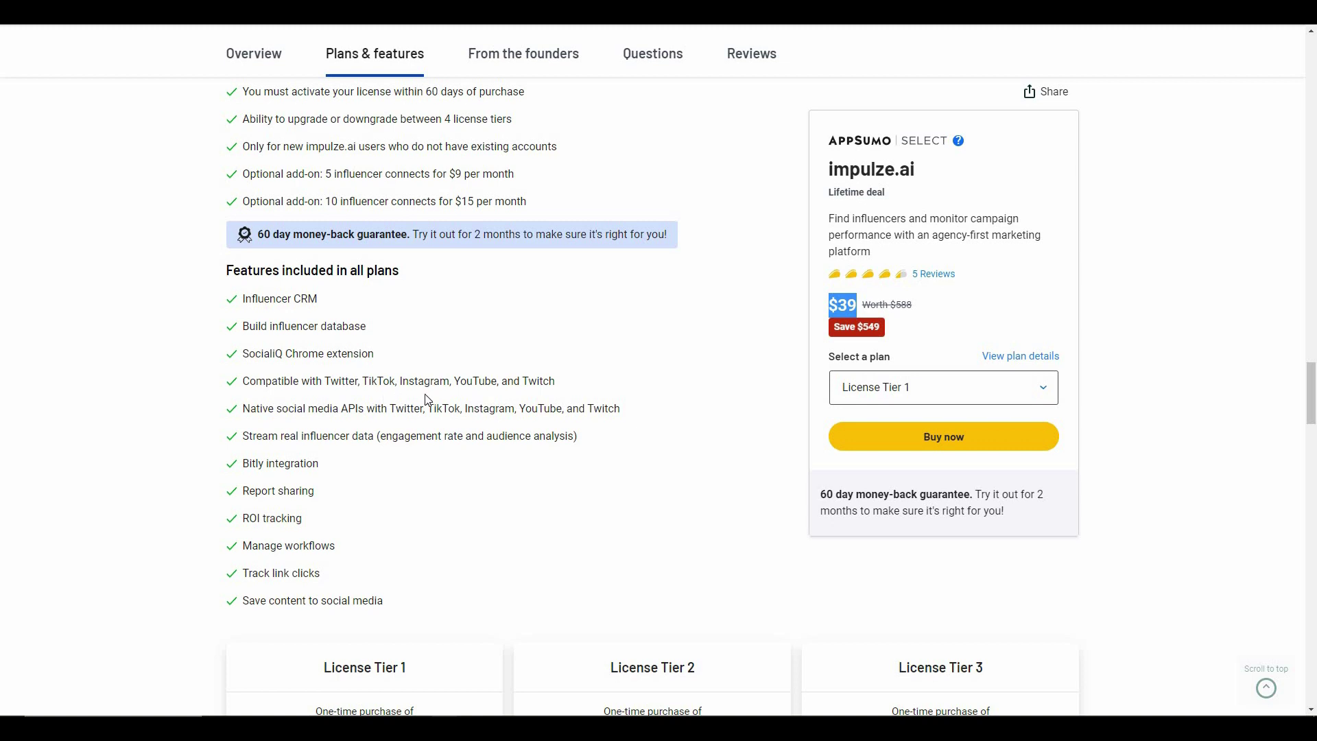
scroll(539, 397, down, 1)
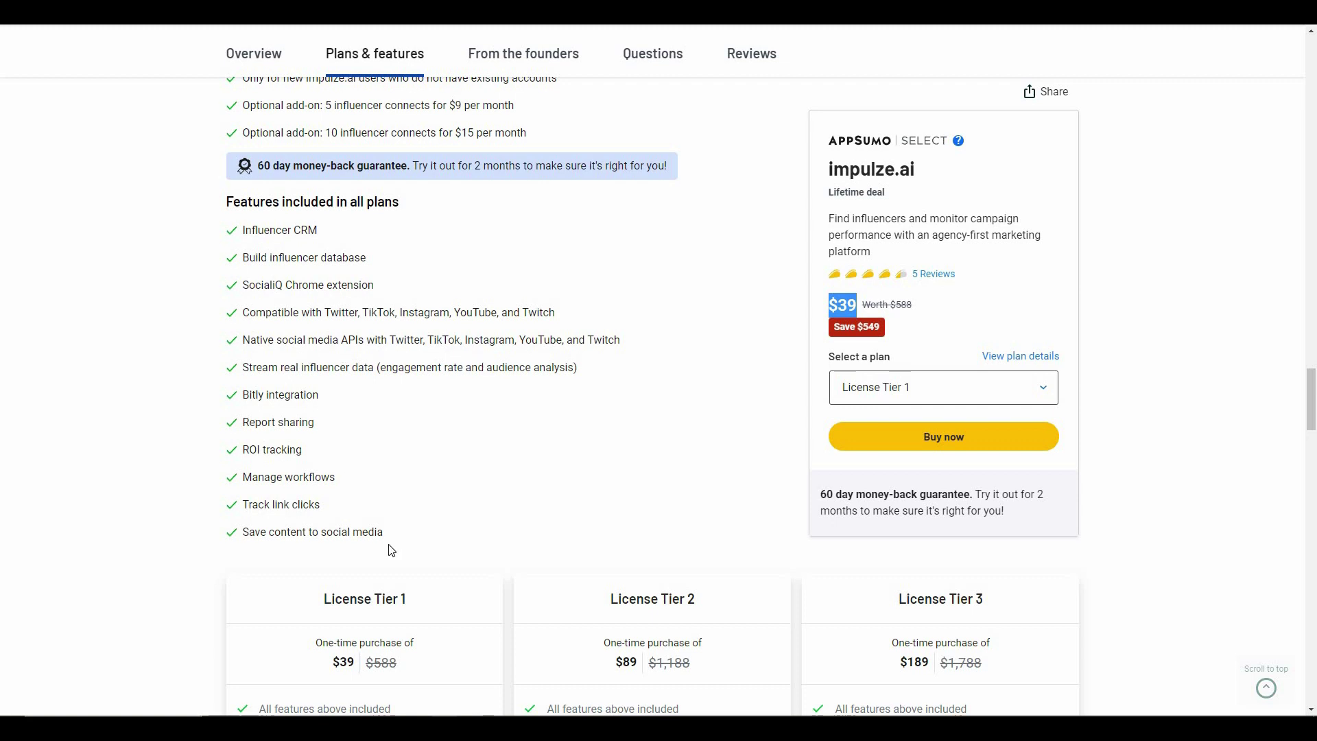
scroll(482, 215, down, 6)
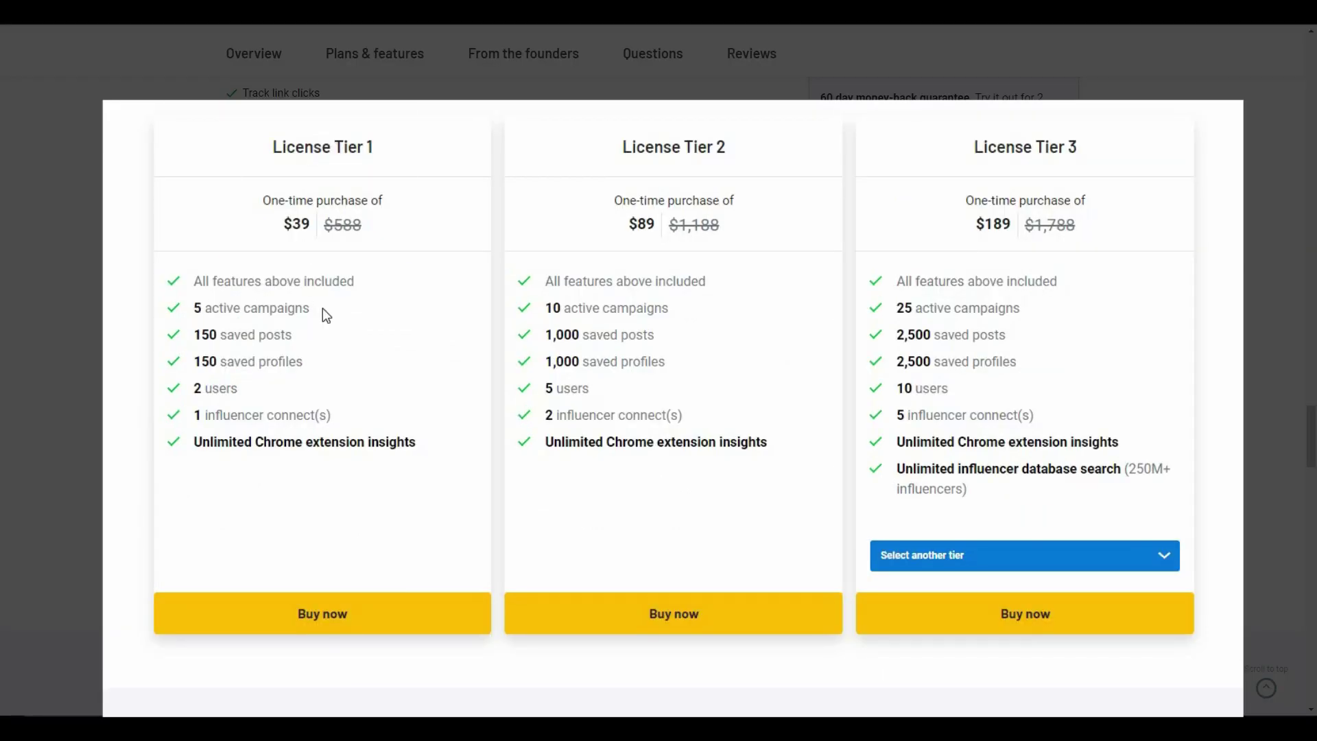
Highlight Tier 1's '5 active campaigns' limit and switch the third pricing card to License Tier 4
triple_click(375, 322)
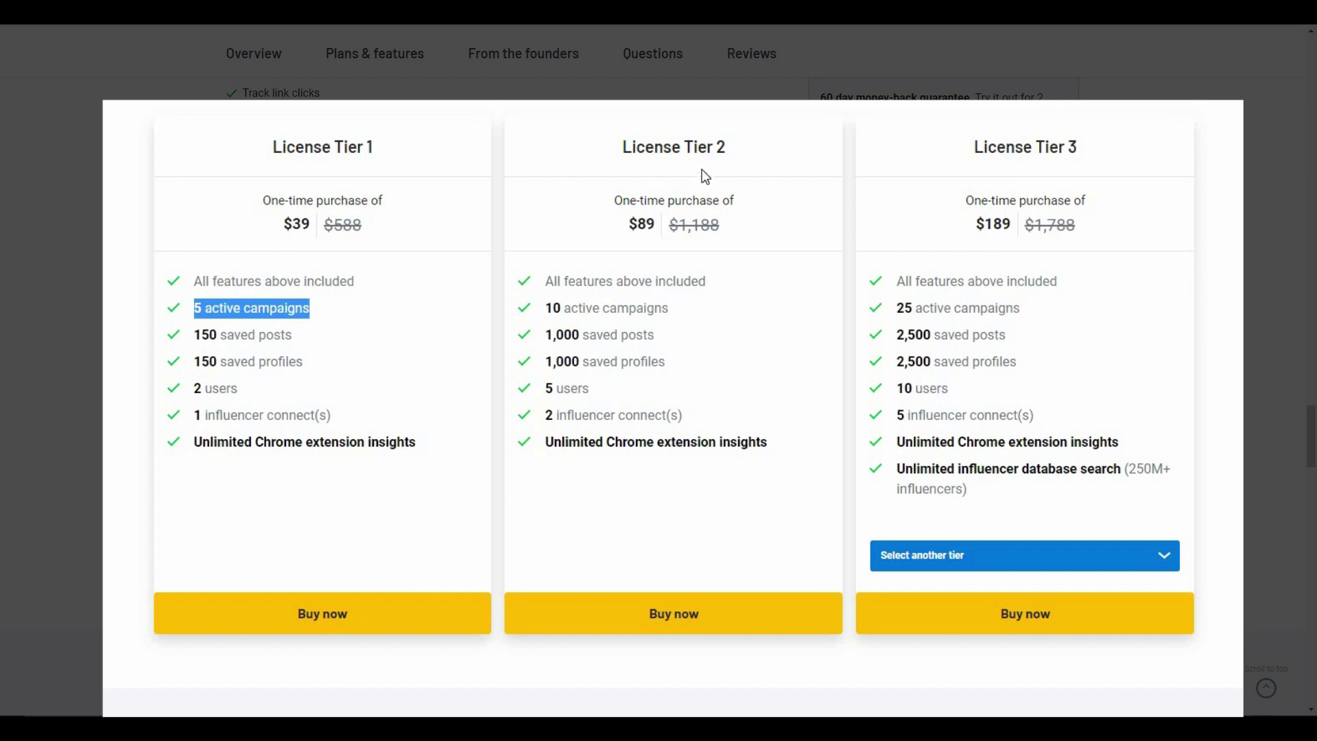
click(657, 244)
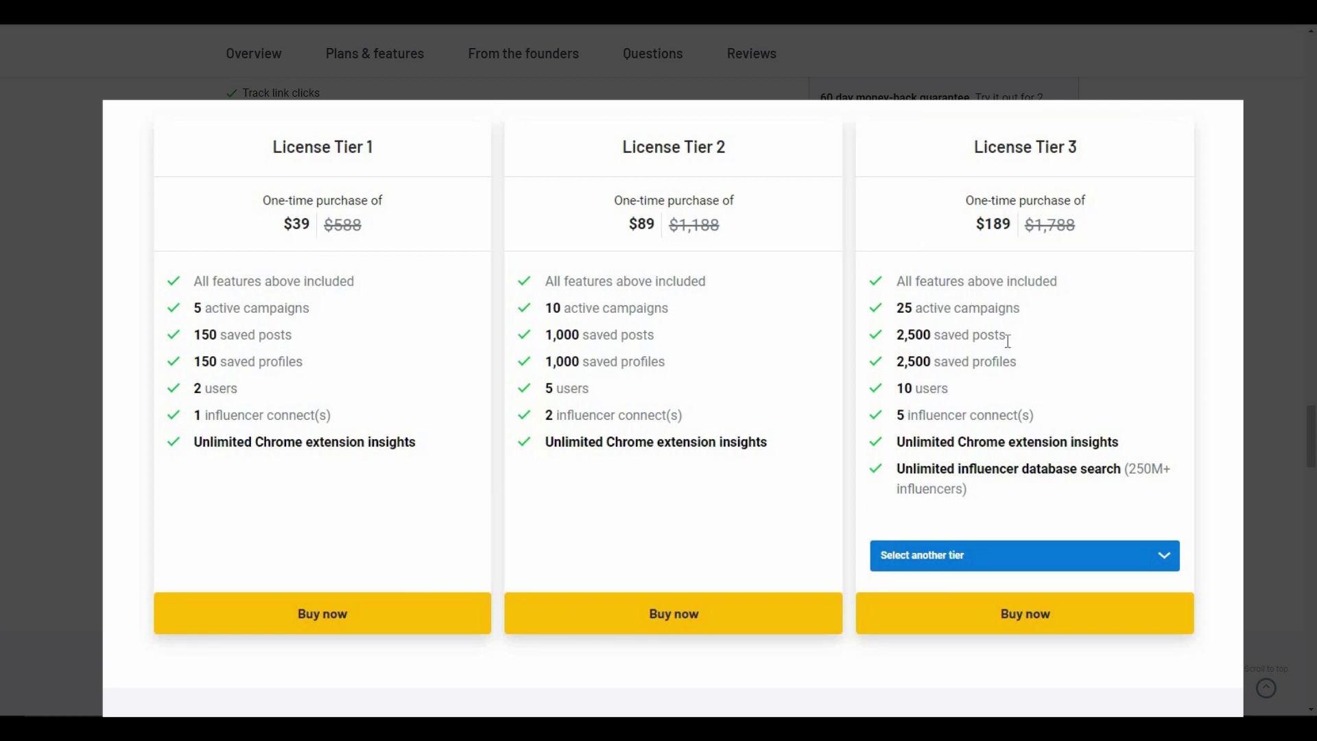
click(980, 555)
key(Down)
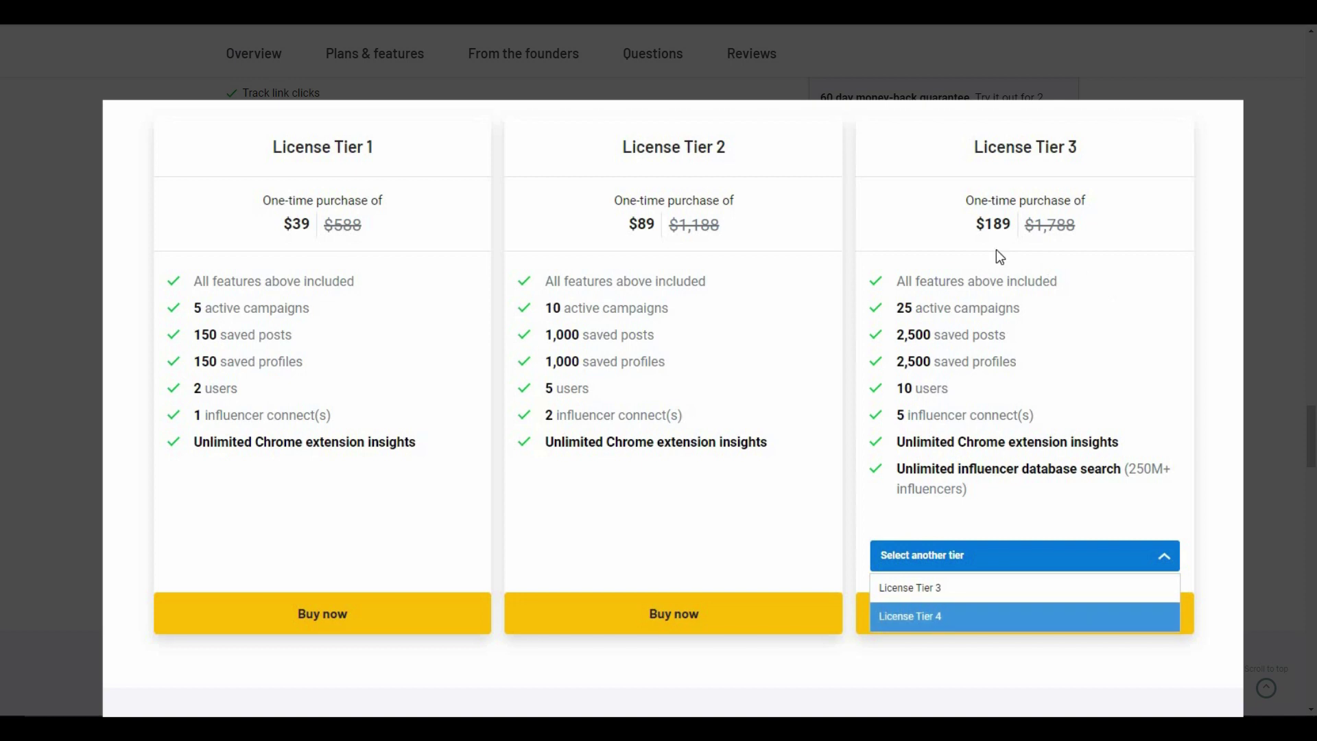
key(Return)
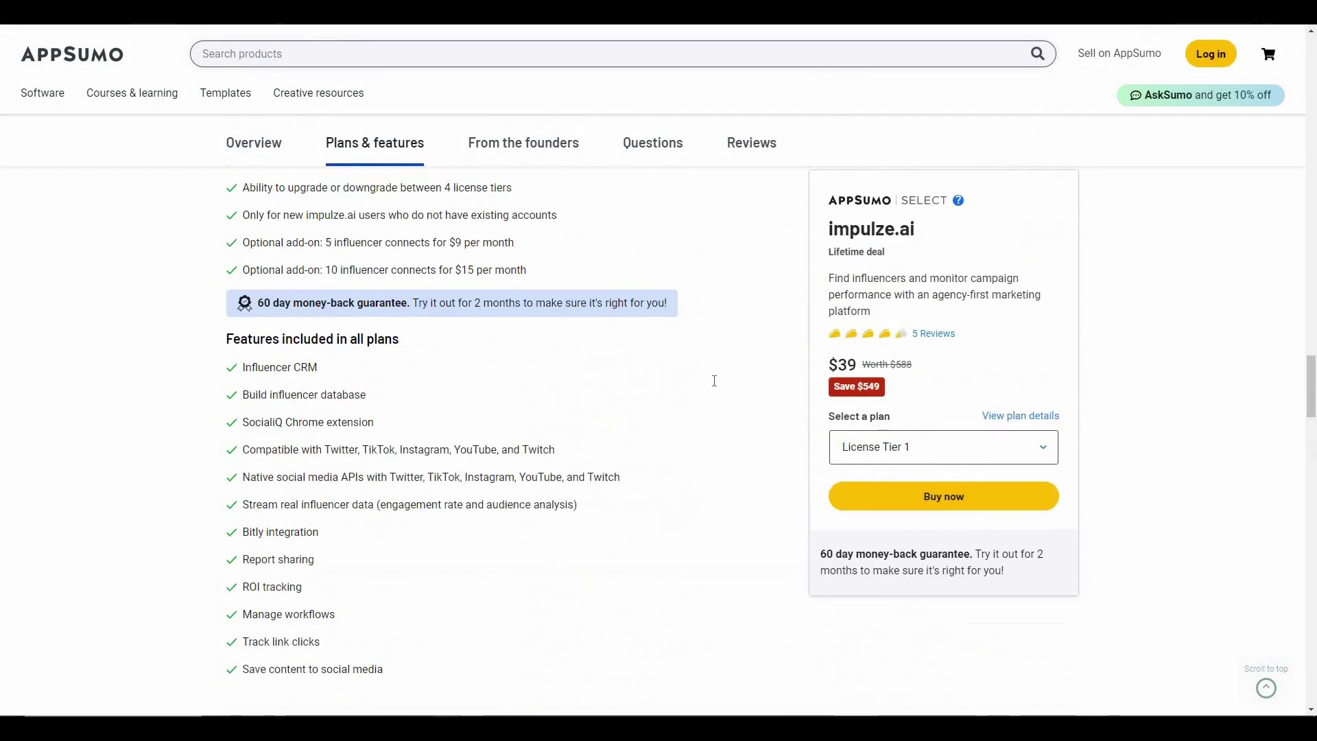
scroll(714, 380, up, 15)
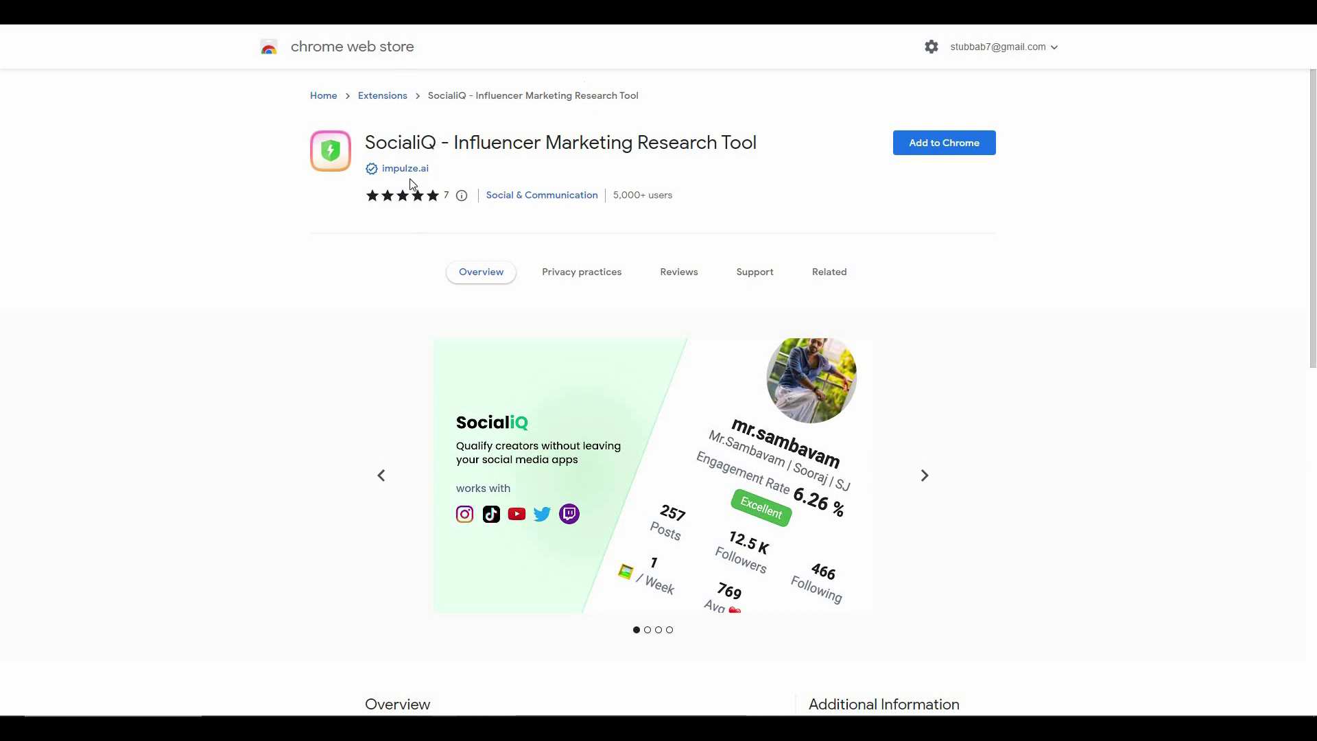
Add the SocialiQ extension to Chrome and dismiss the extension-added confirmation
double_click(435, 149)
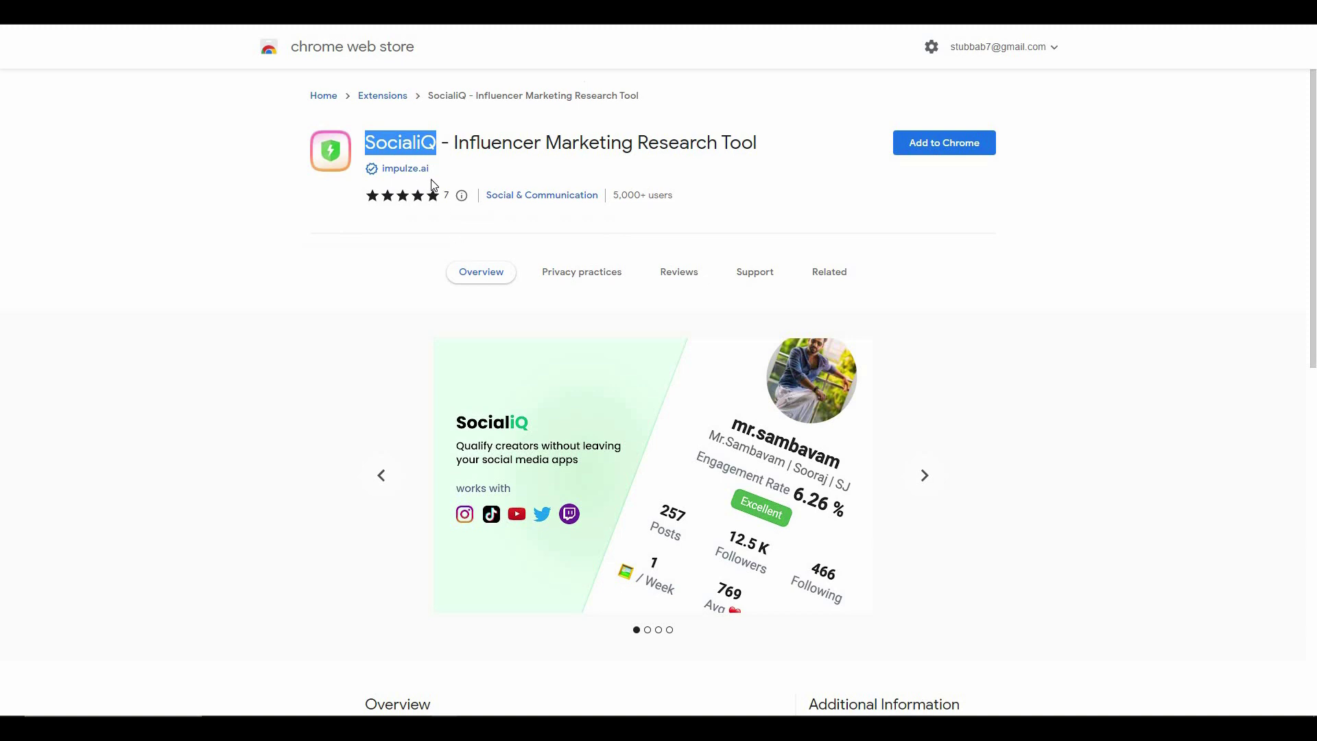
click(671, 229)
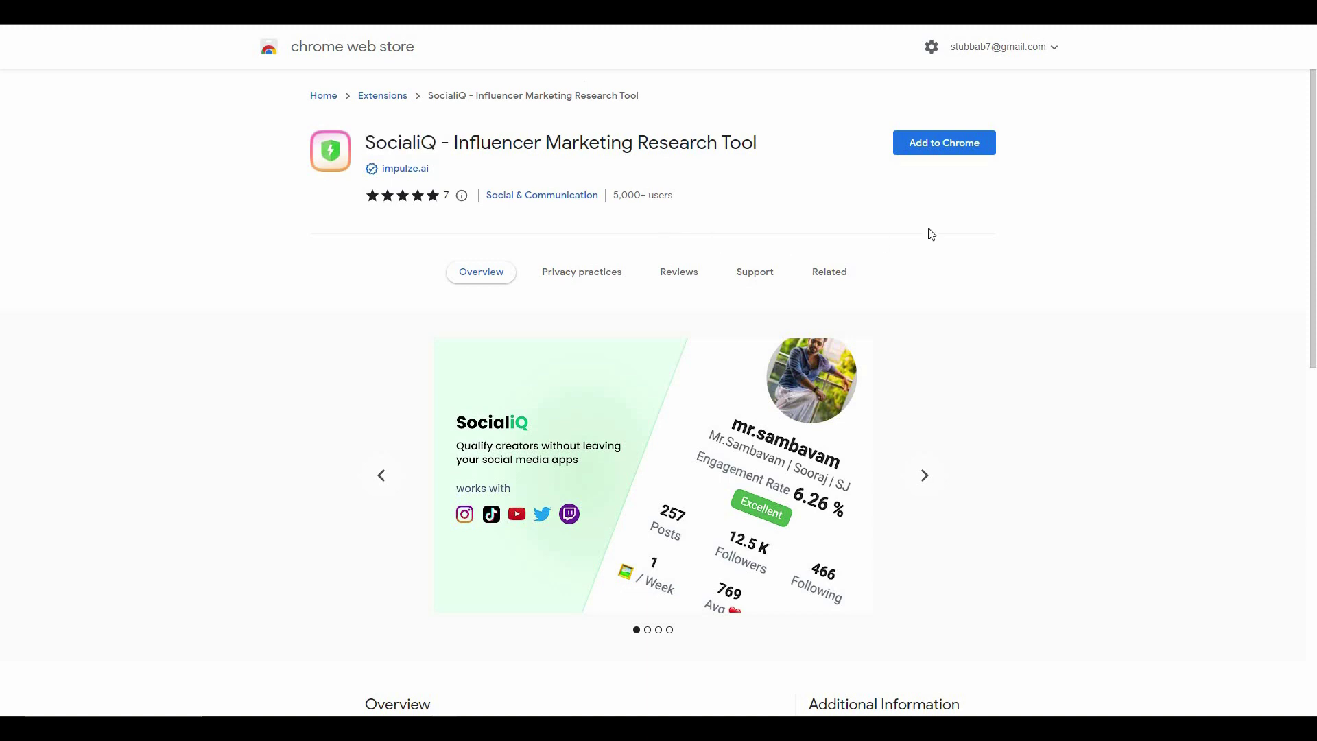
click(918, 142)
click(679, 164)
click(1211, 35)
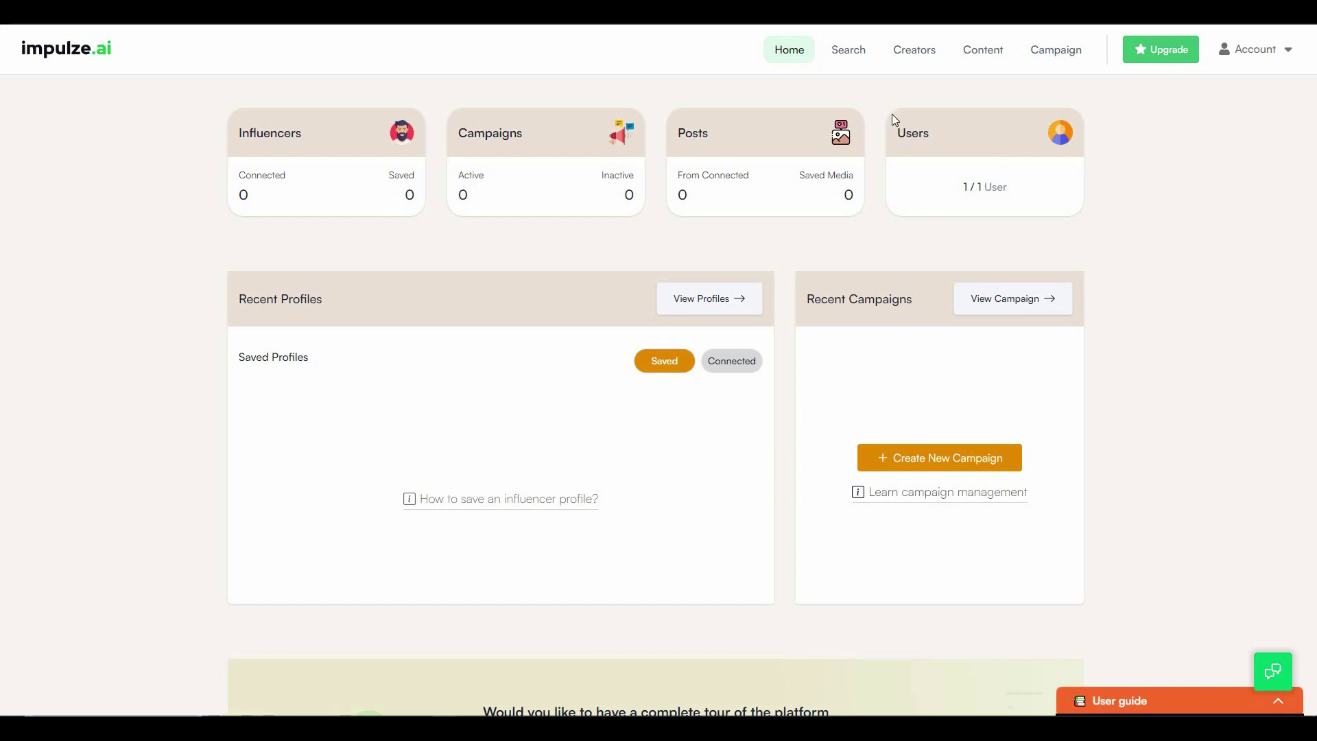
Open the Search page from the top navigation bar
click(849, 50)
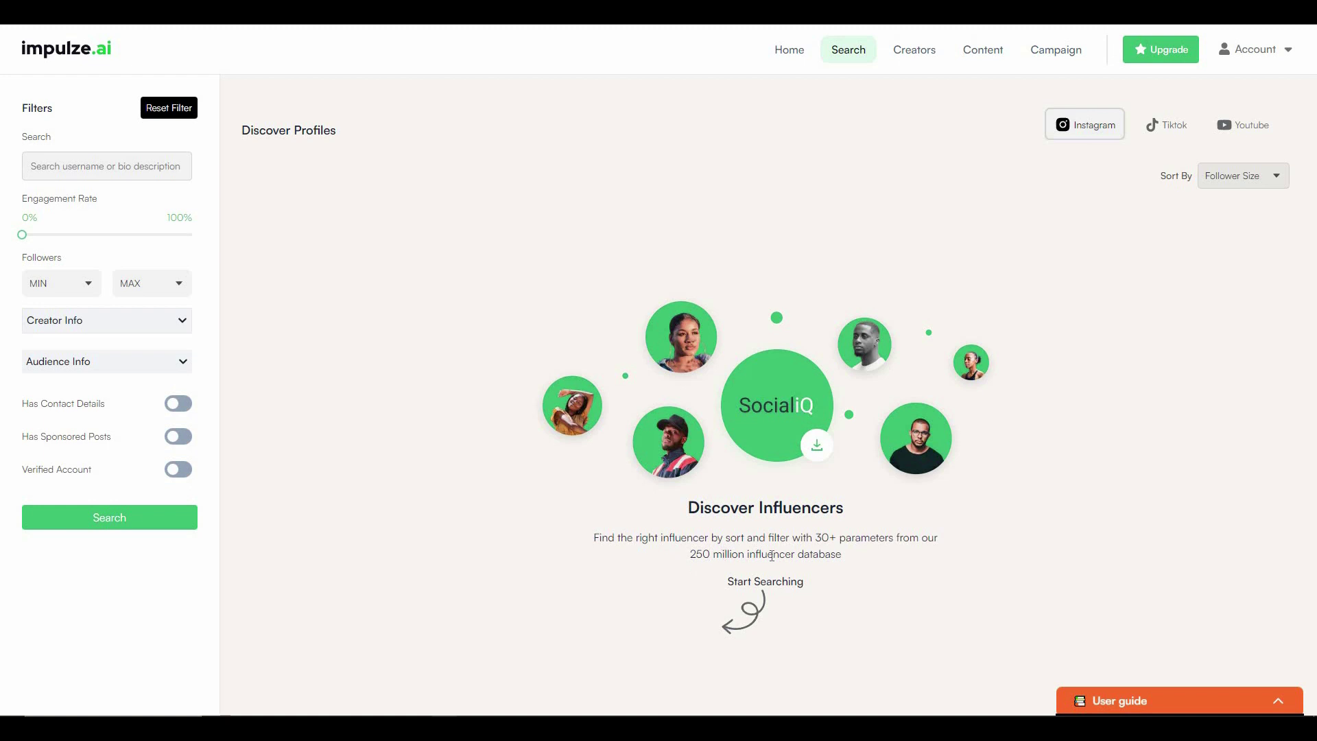
Expand the Creator Info filters to show content count, likes, views, account type, gender and age
drag(846, 554, 699, 576)
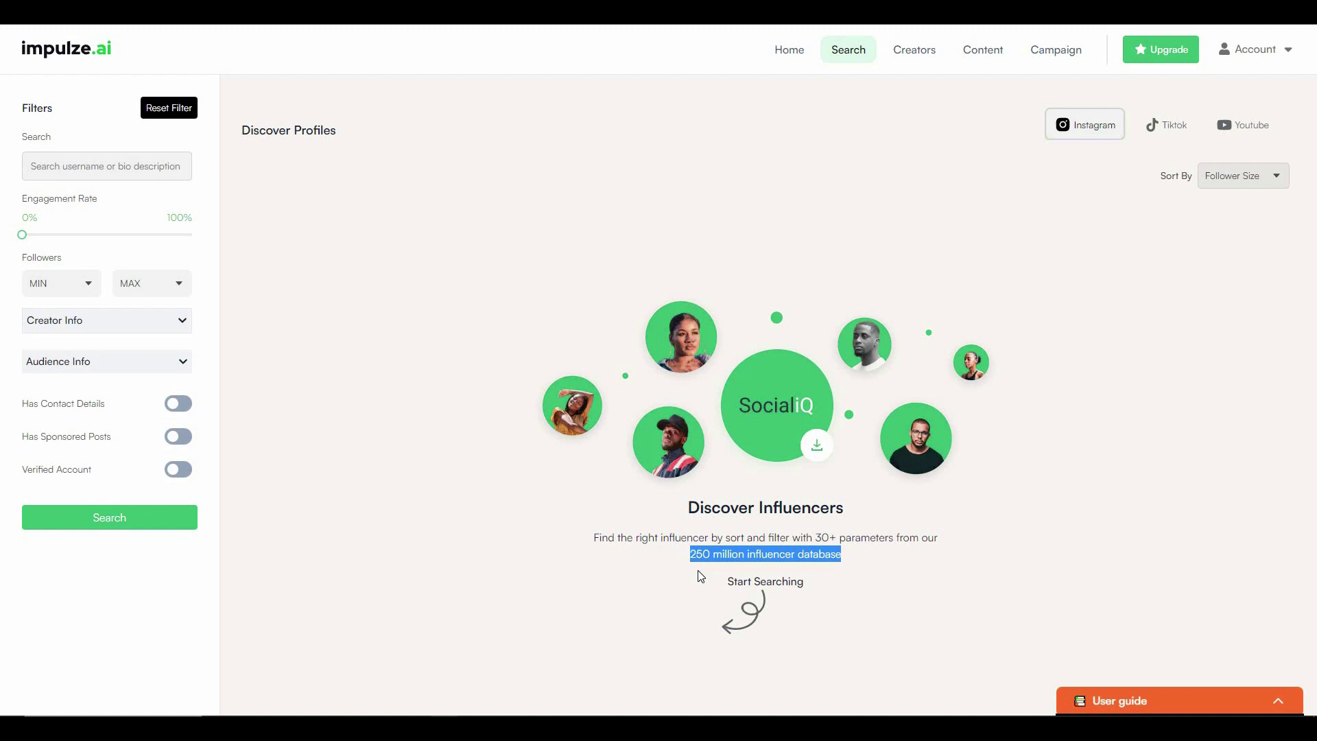
click(485, 526)
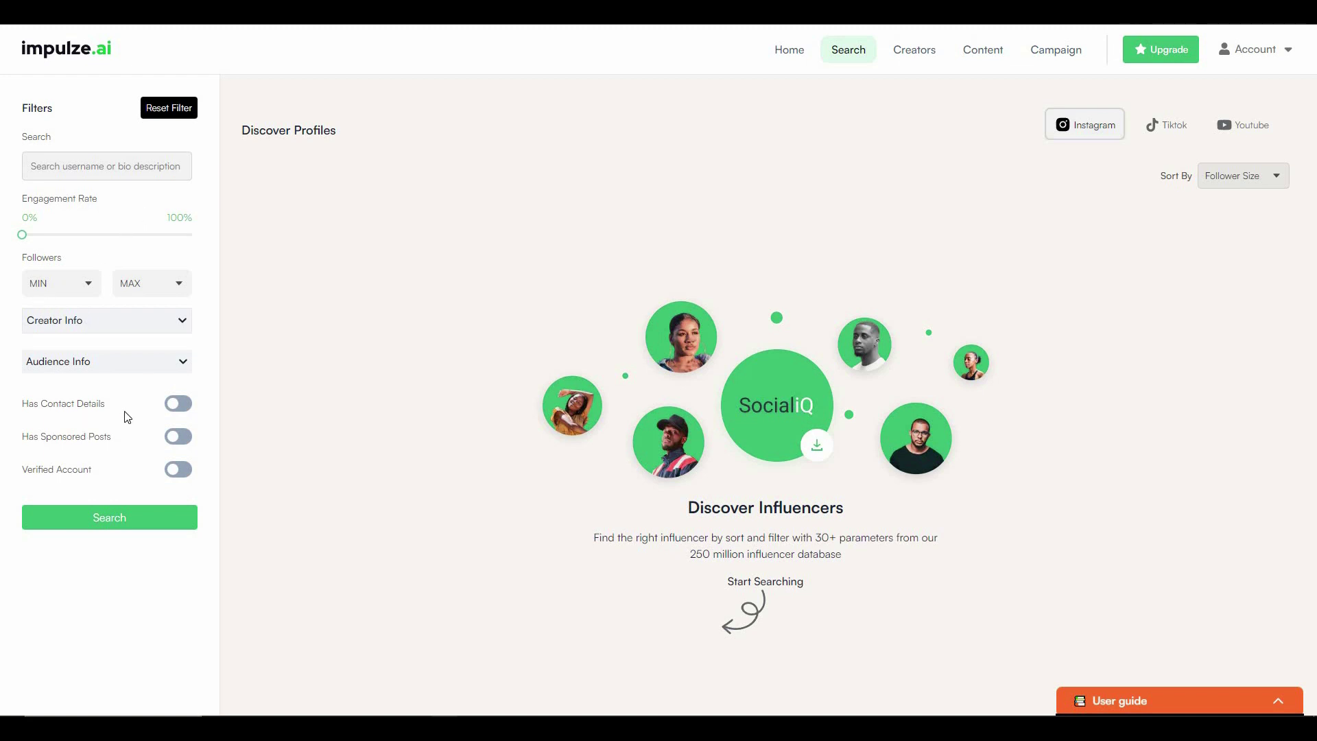
click(127, 196)
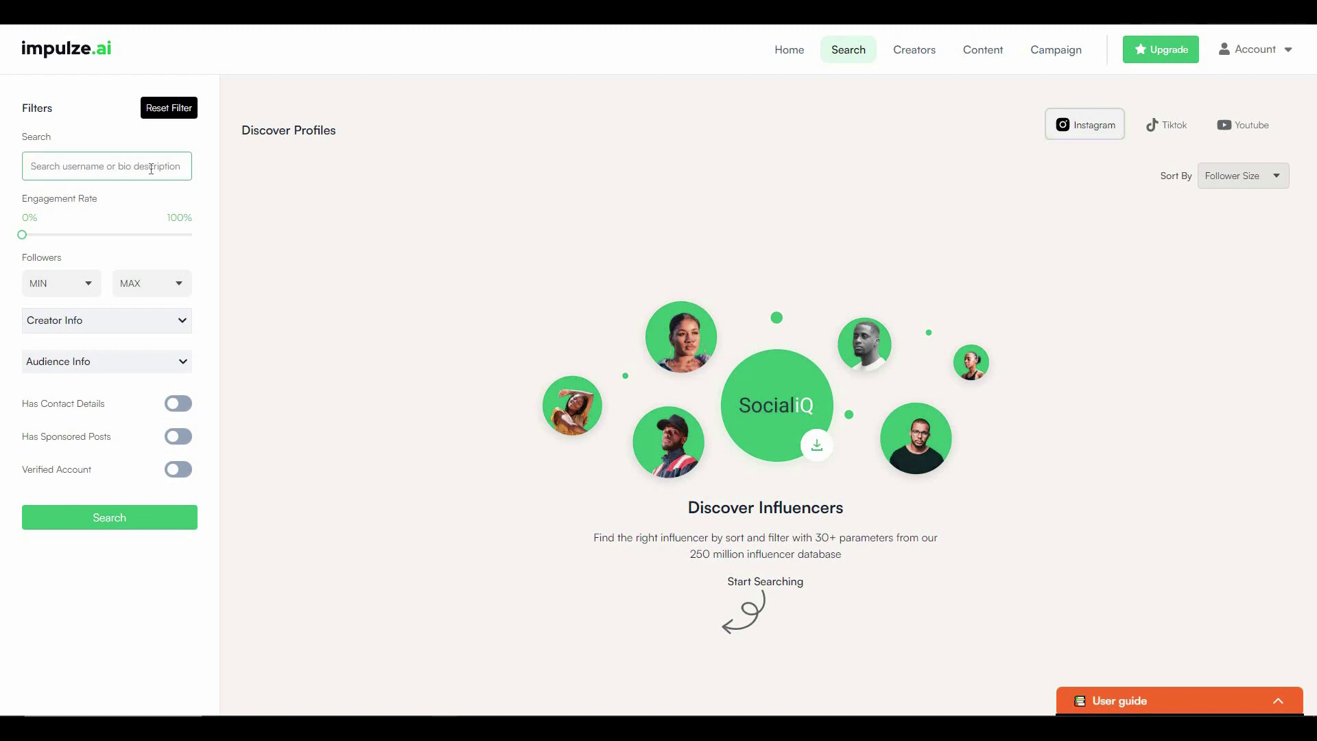
click(27, 235)
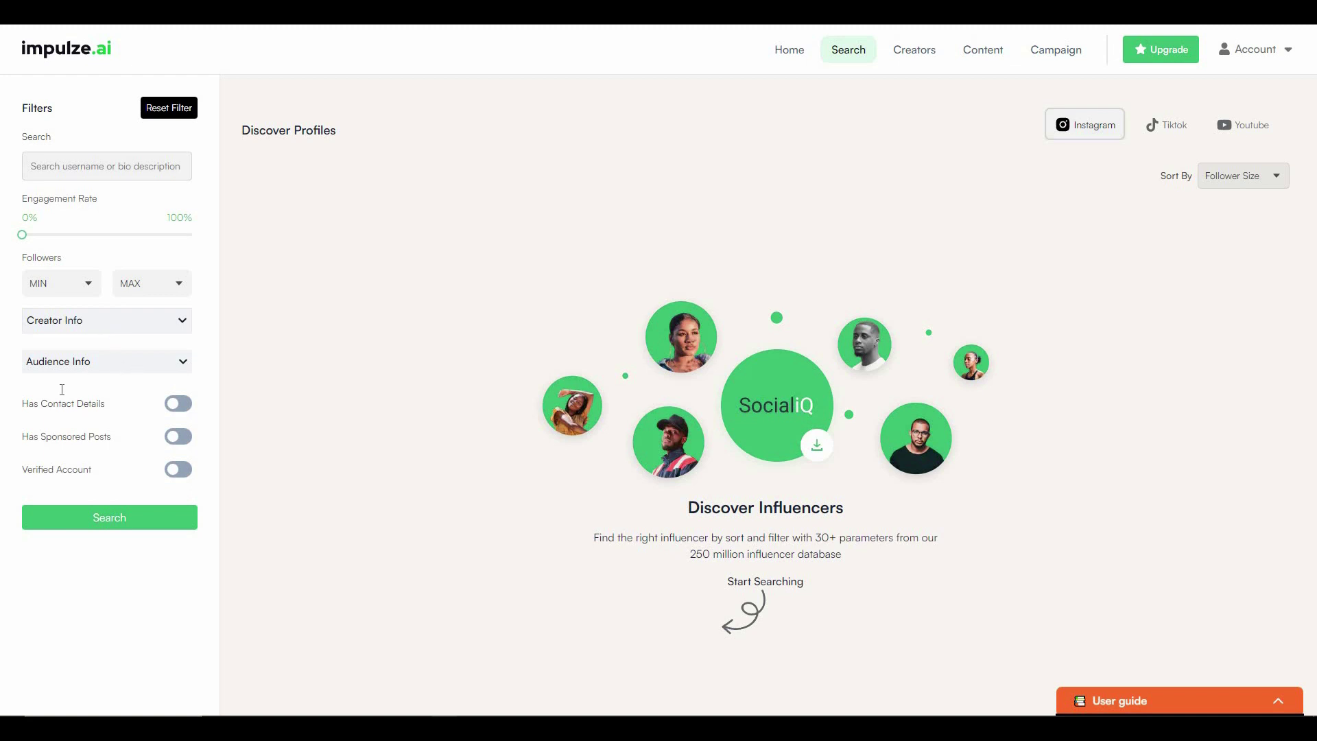
click(81, 321)
scroll(44, 279, down, 2)
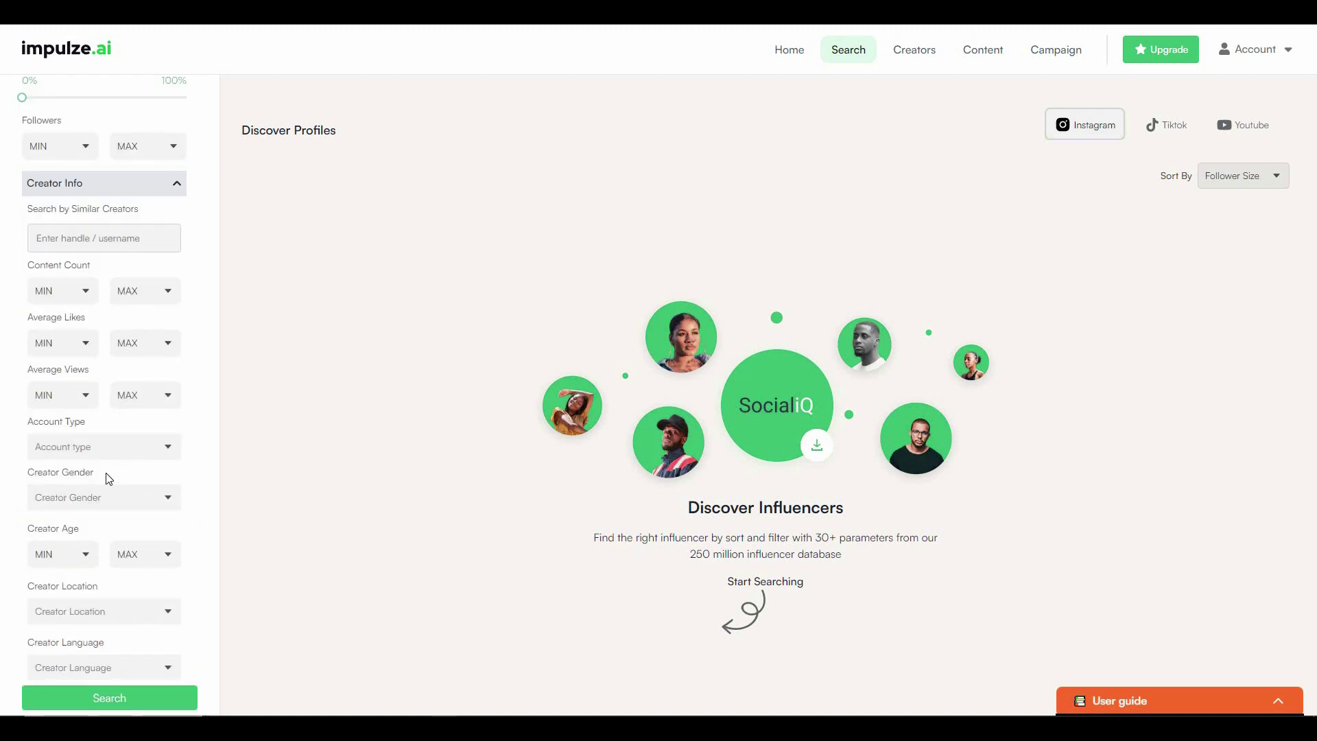
Expand the Audience Info filters and scroll through them
scroll(114, 467, down, 2)
scroll(114, 466, down, 2)
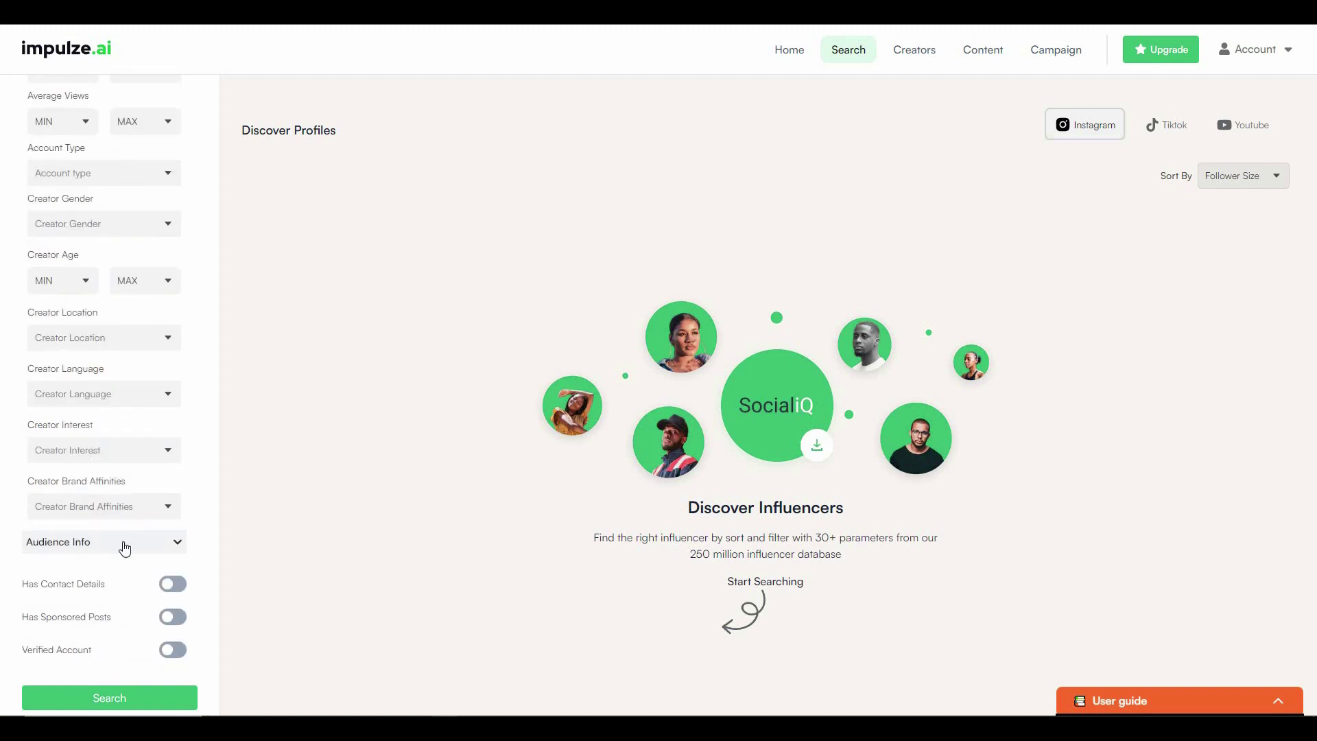
click(124, 543)
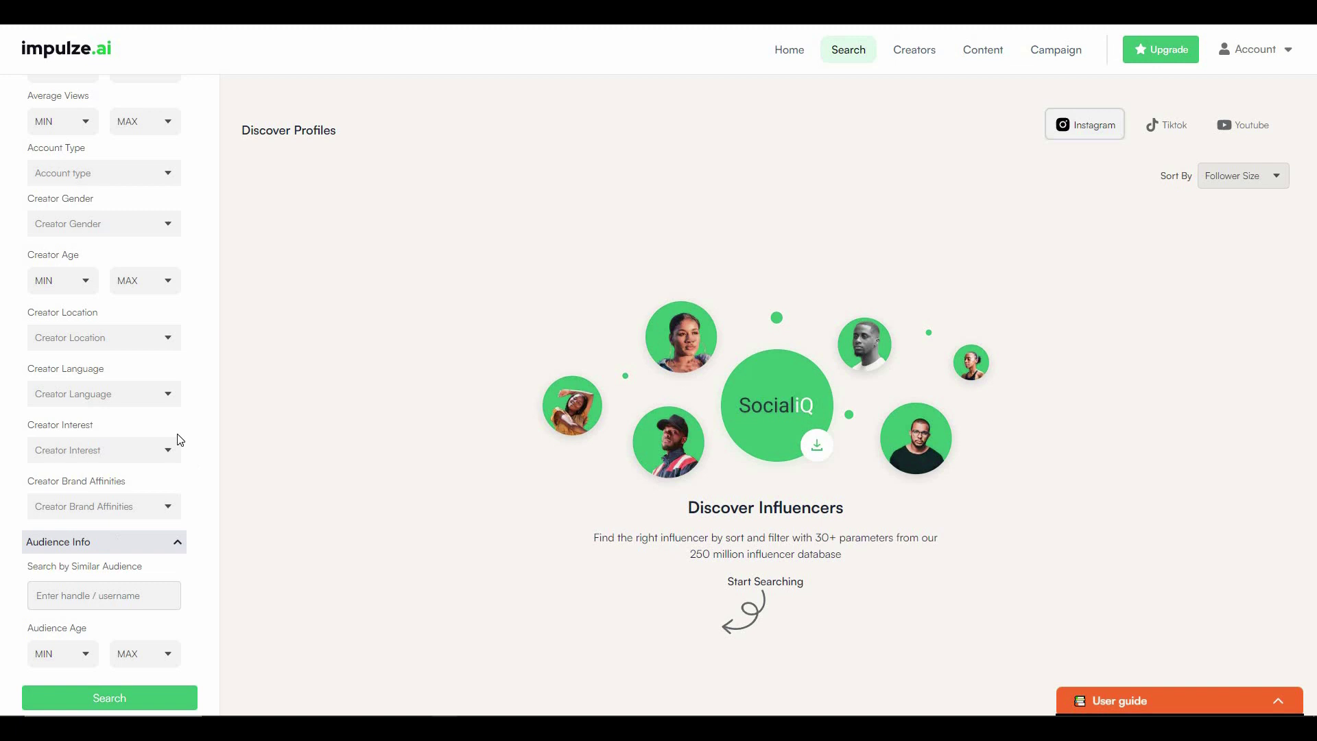
scroll(175, 440, down, 2)
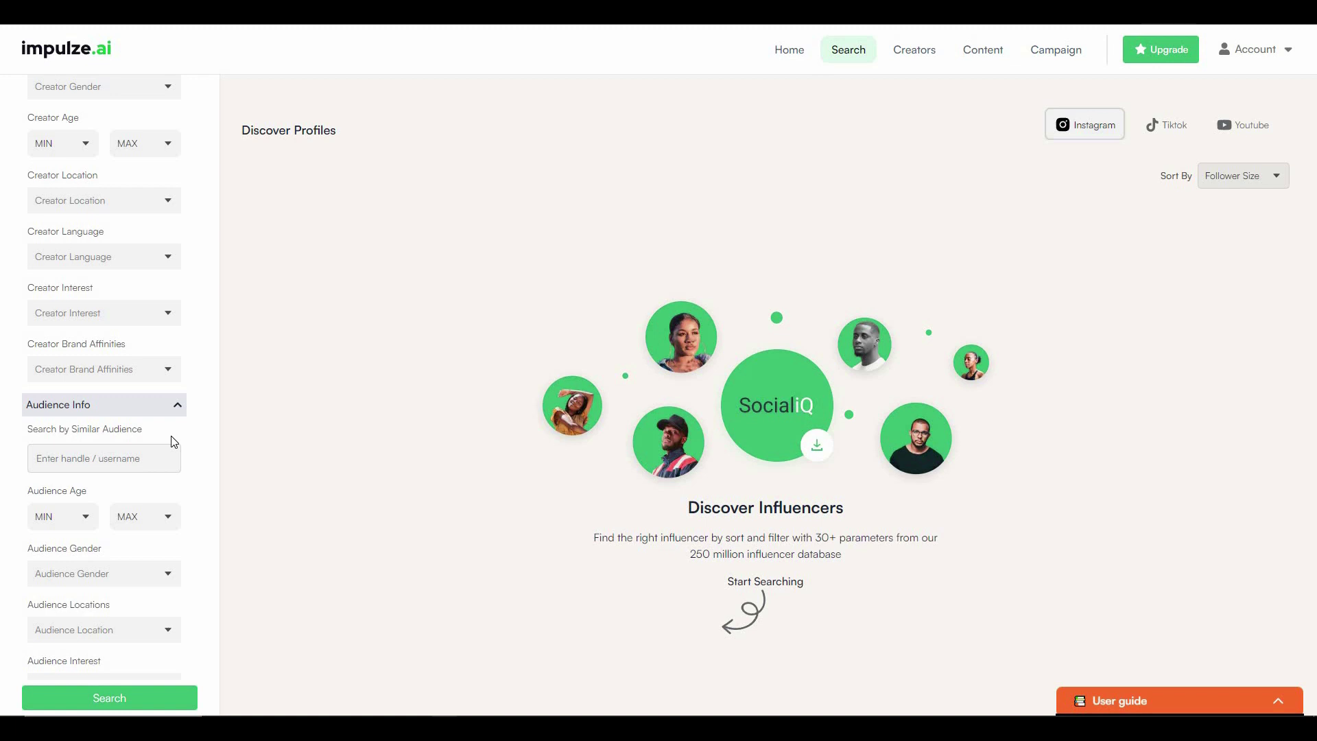
scroll(102, 429, down, 2)
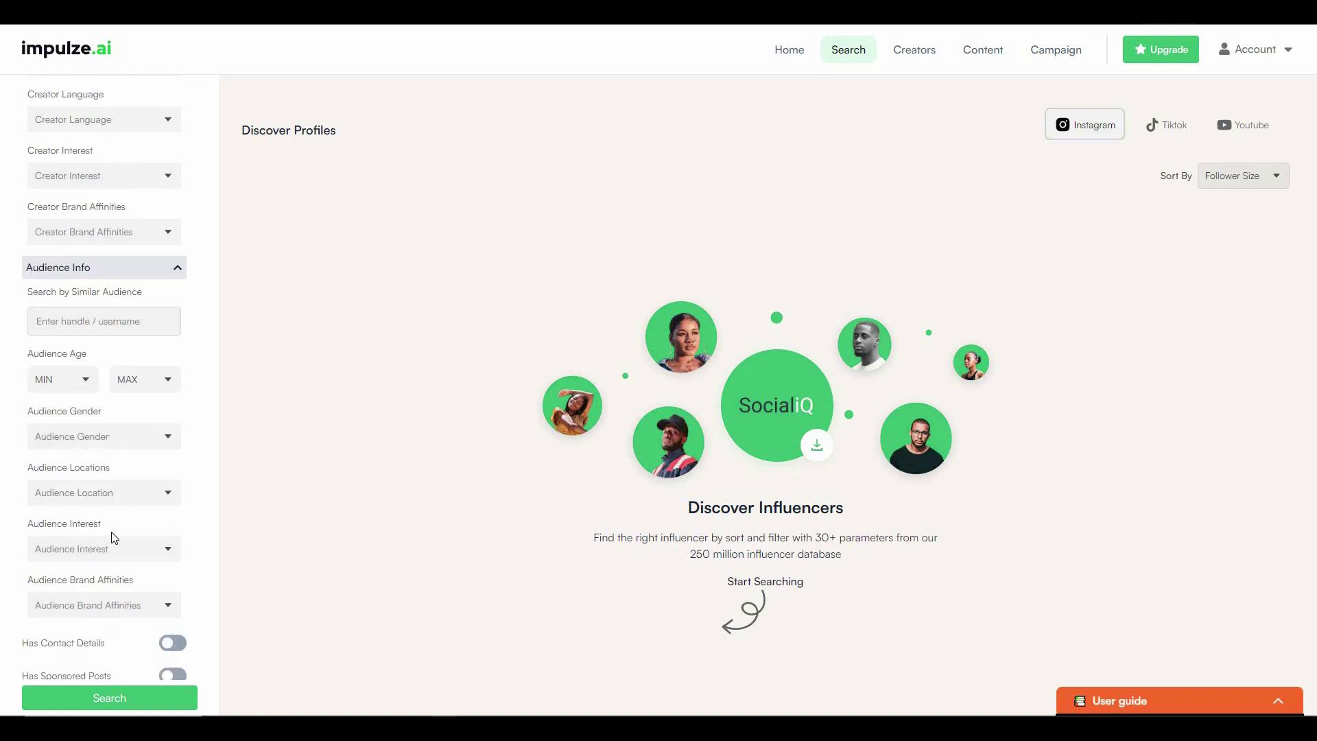
scroll(206, 574, down, 1)
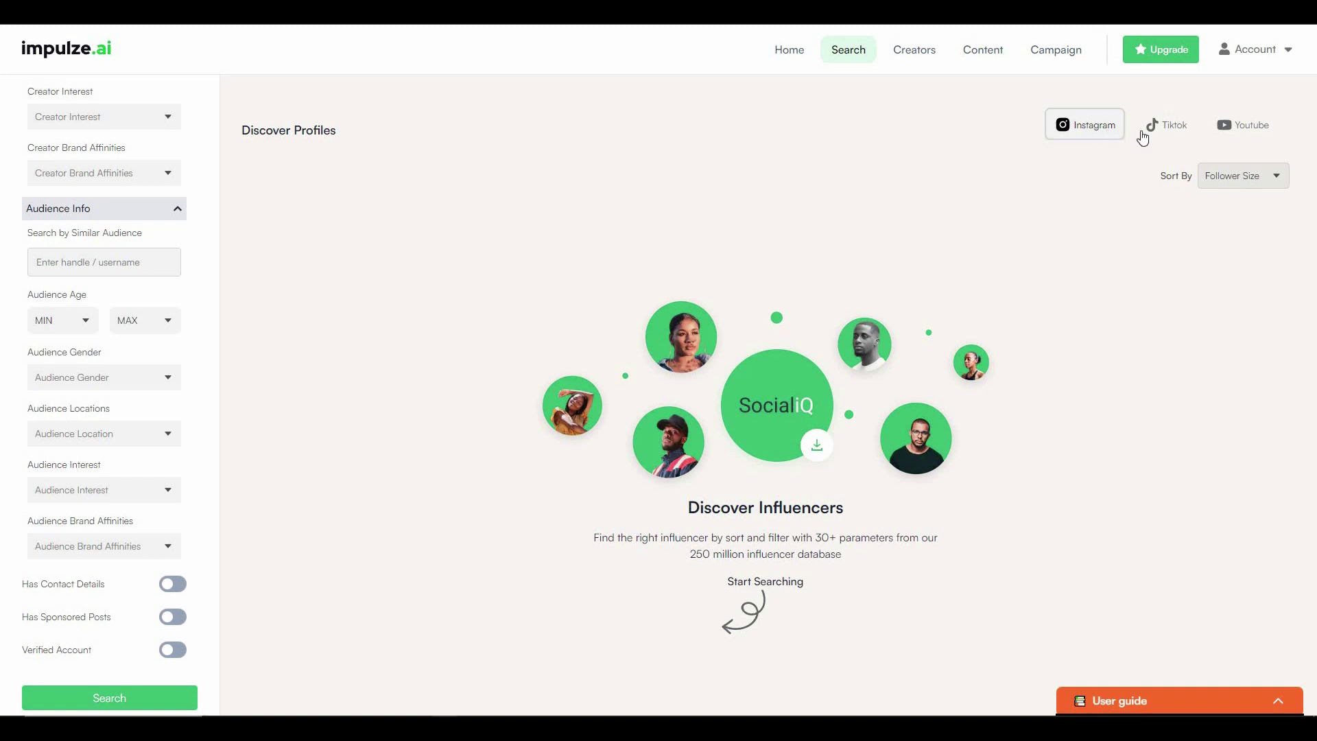
Switch discovery to TikTok, then YouTube, check the sort orders, and open the Creators page
click(1167, 134)
click(1237, 129)
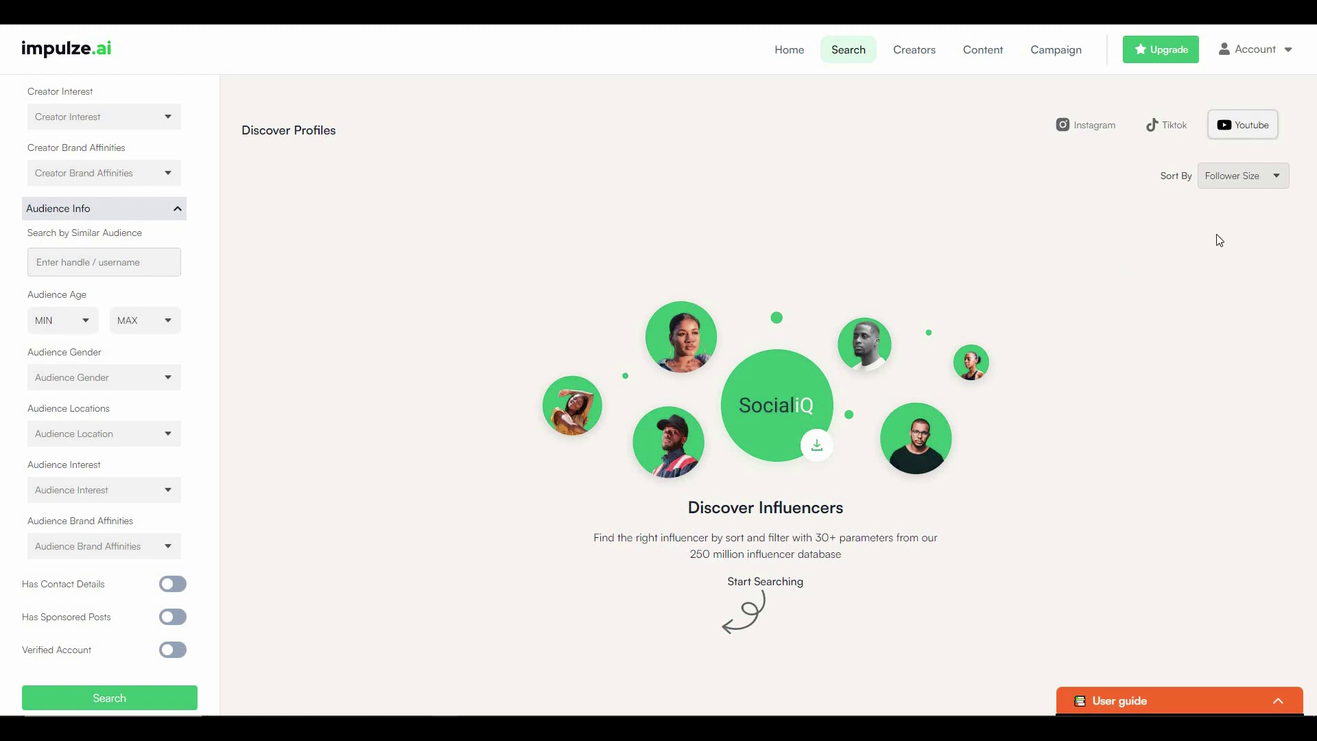
click(1242, 176)
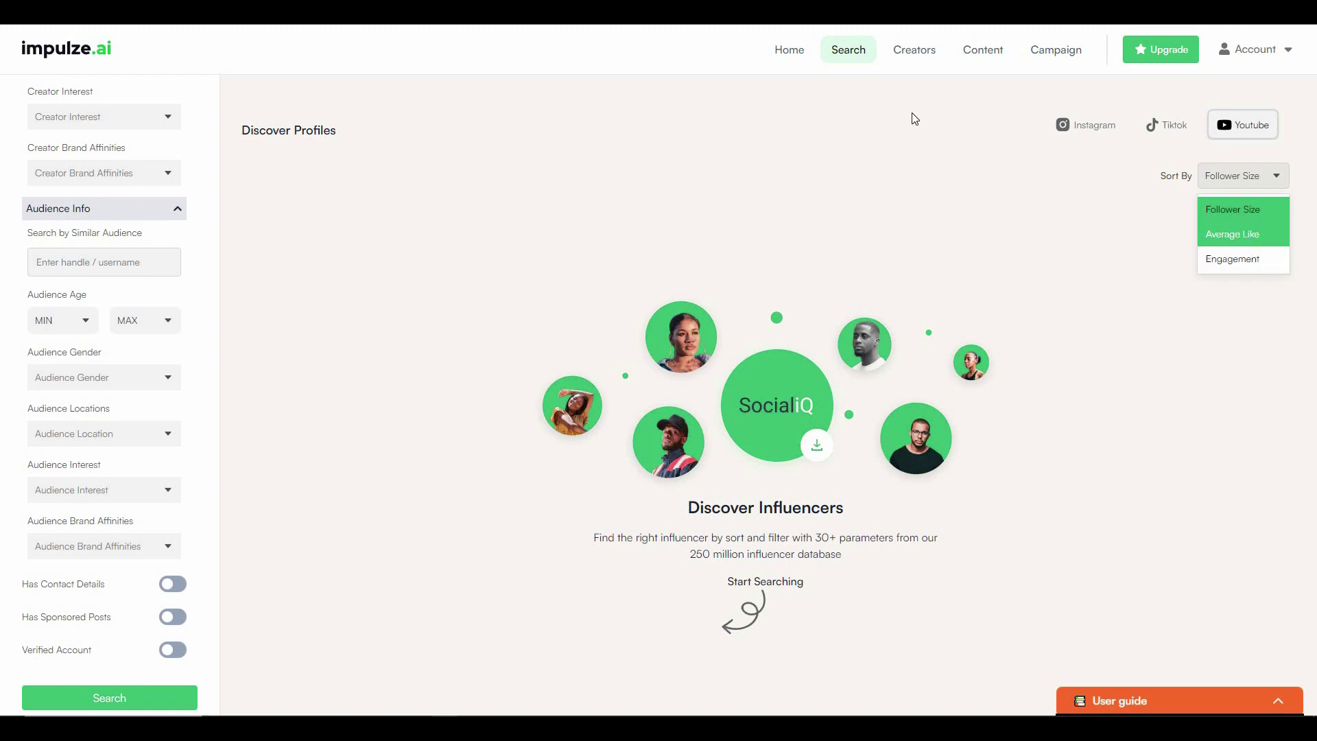
click(914, 53)
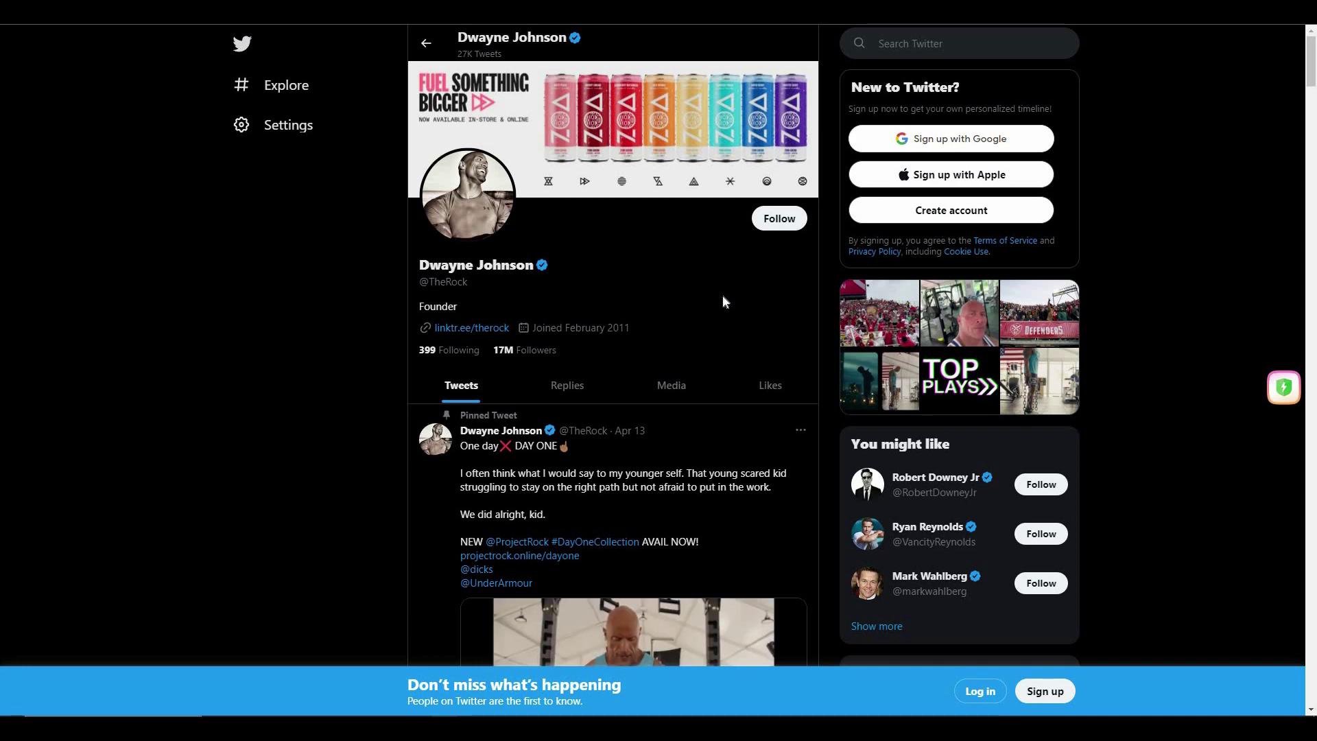
Scroll the verified creator's Twitter profile slightly to reveal the pinned tweet
scroll(723, 301, down, 1)
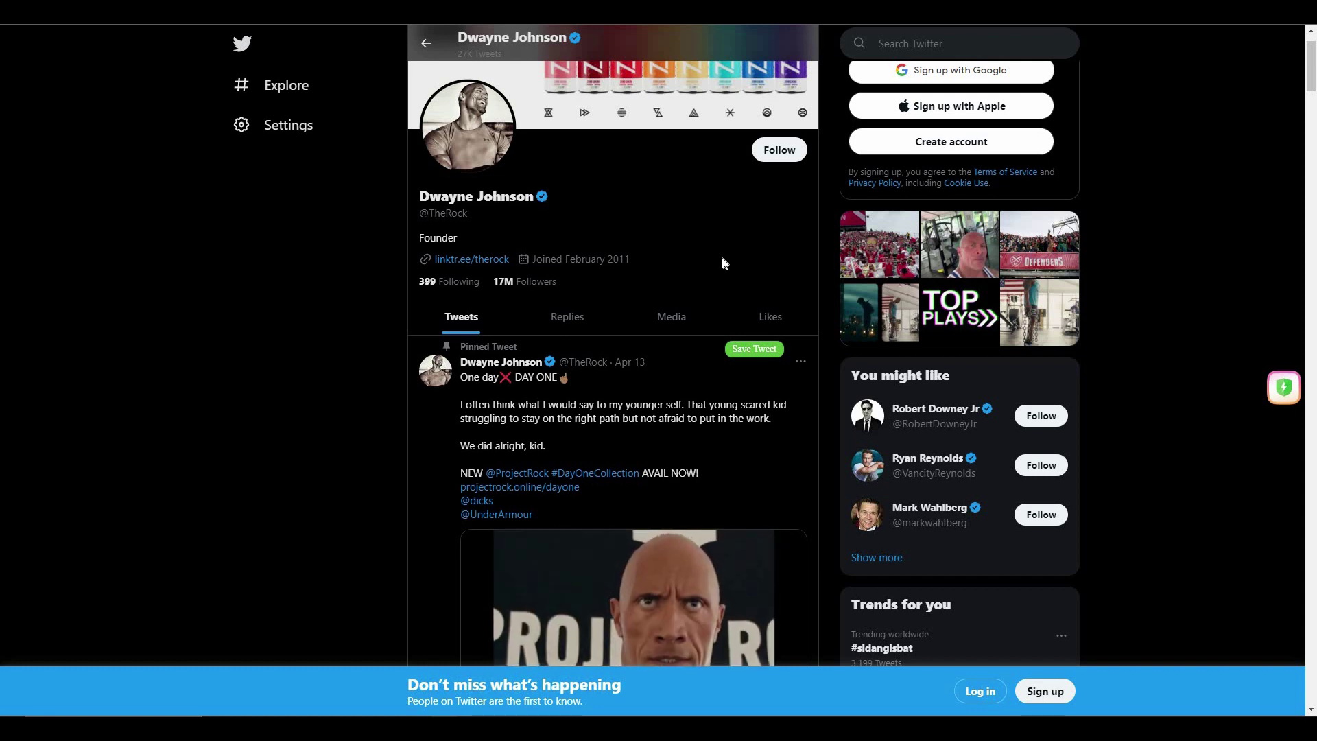
View the impulze.ai stats and detailed insights for the Twitter profile, then go back
click(1285, 388)
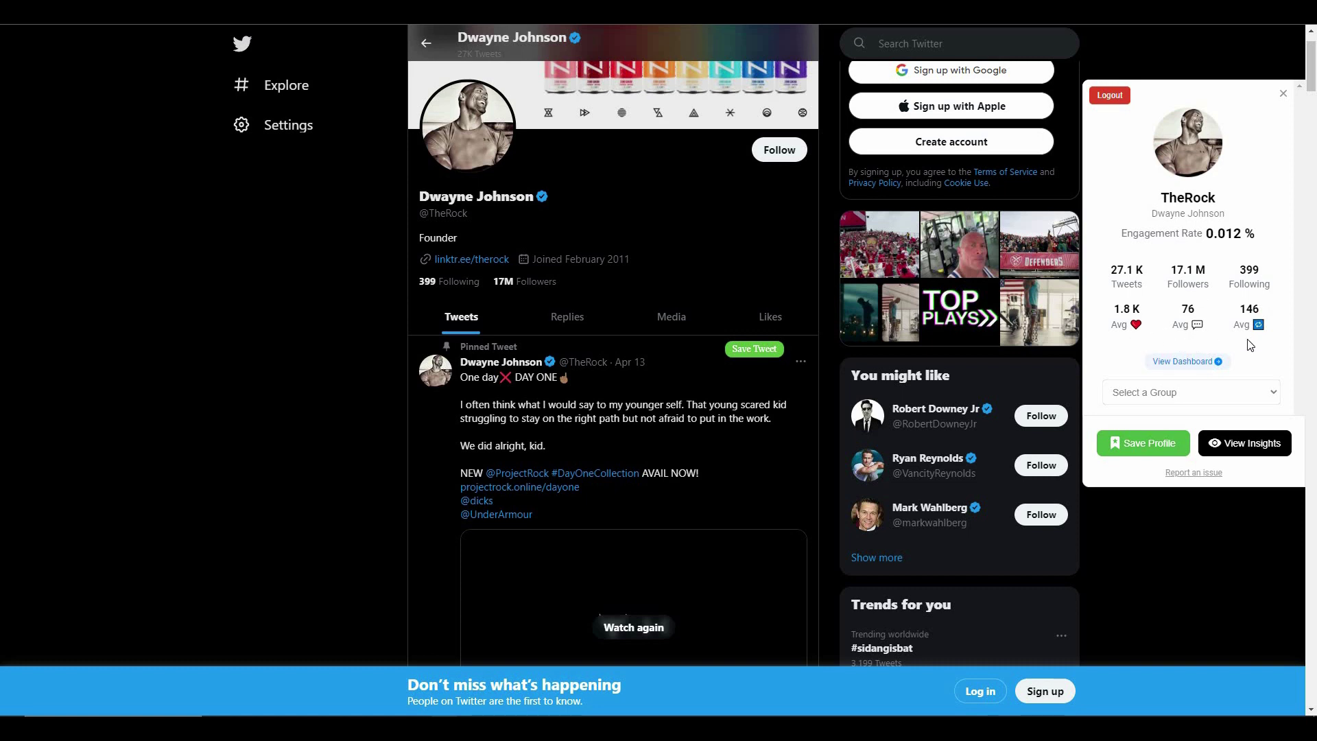
click(1241, 445)
scroll(1209, 426, down, 1)
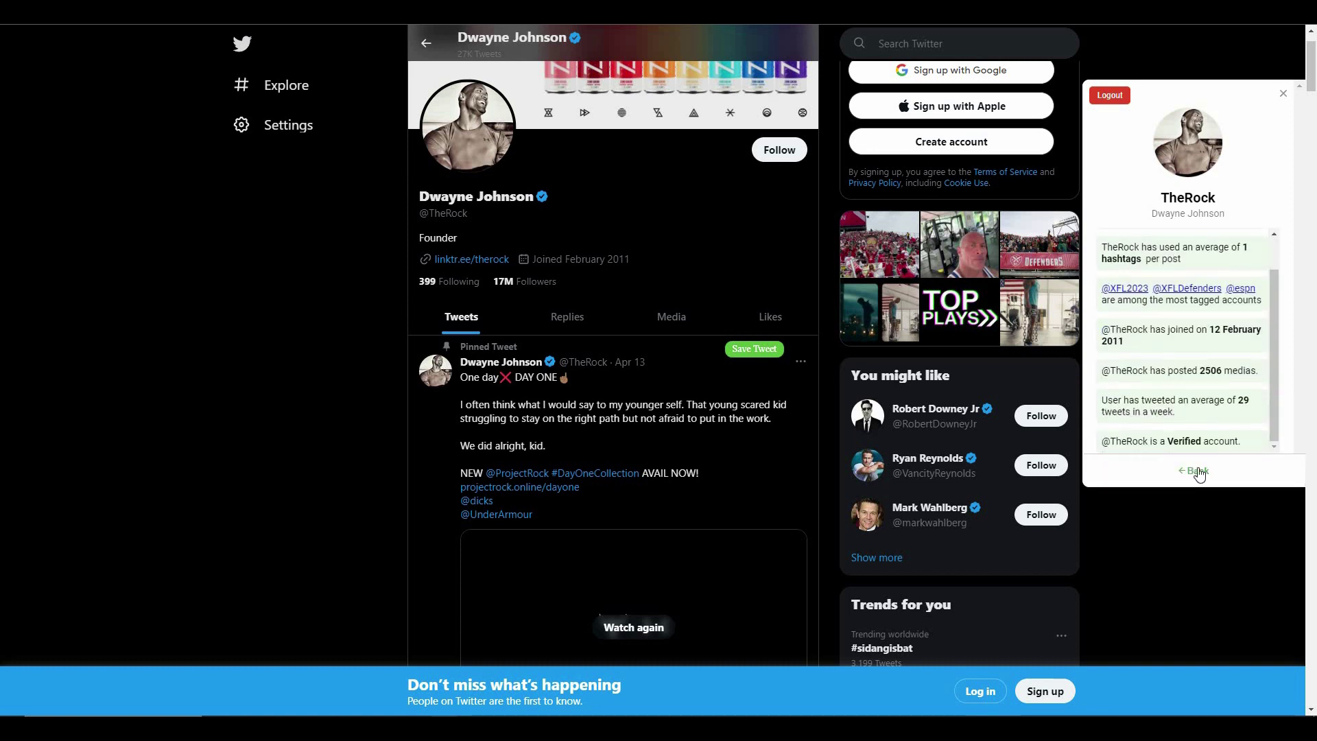
click(1195, 468)
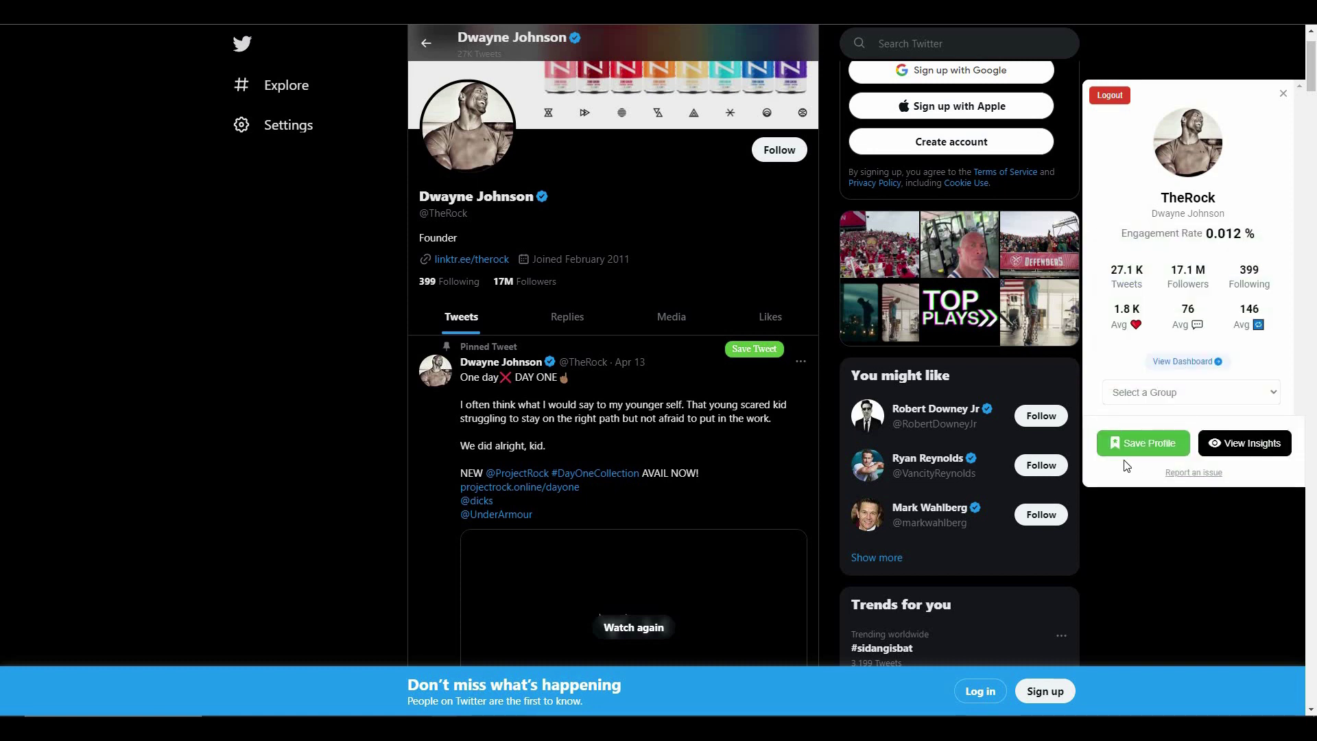
Save the profile to the General group
click(1149, 447)
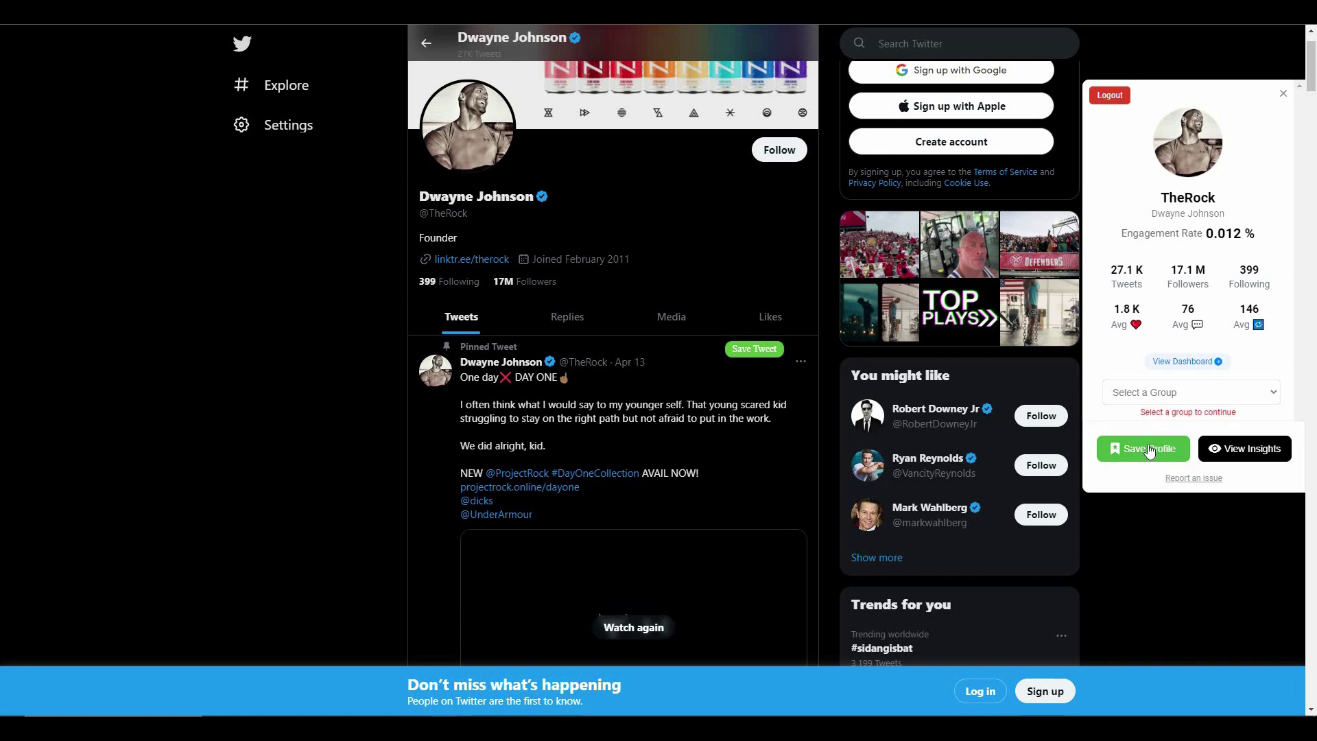
click(1154, 391)
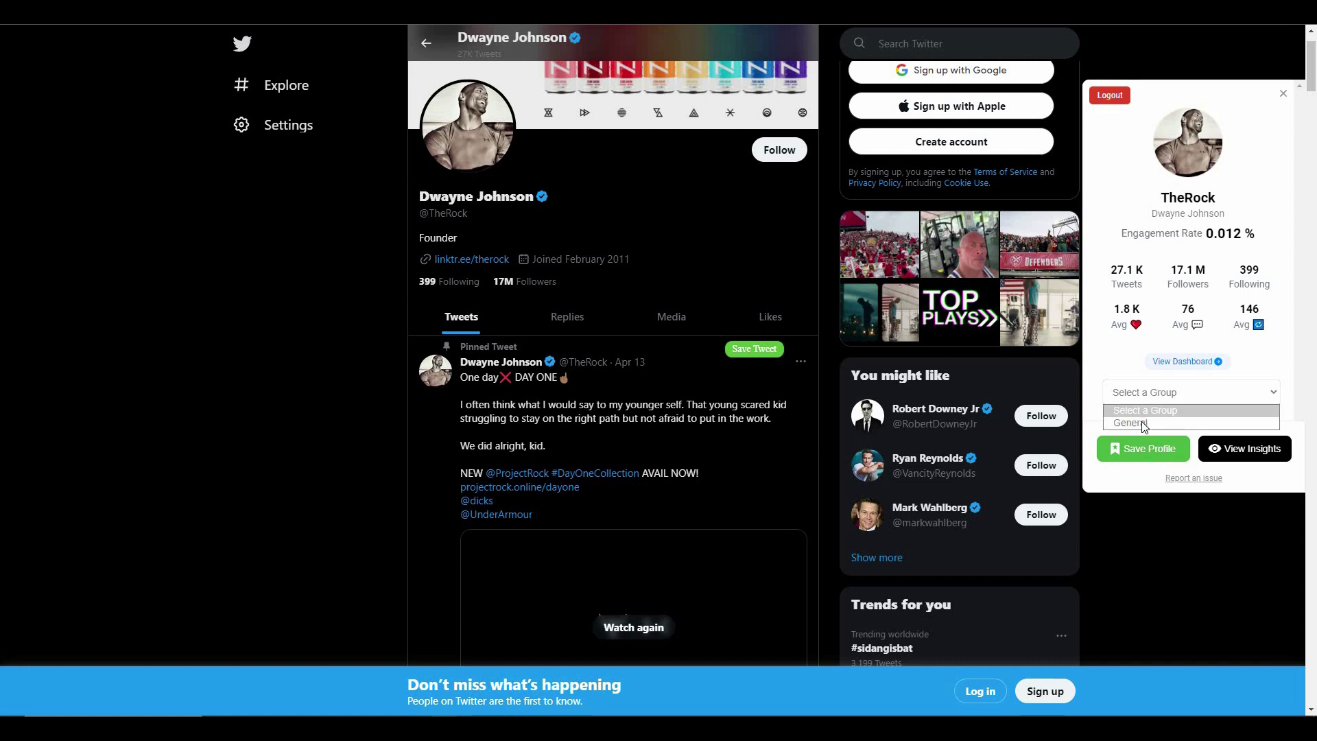
click(1144, 422)
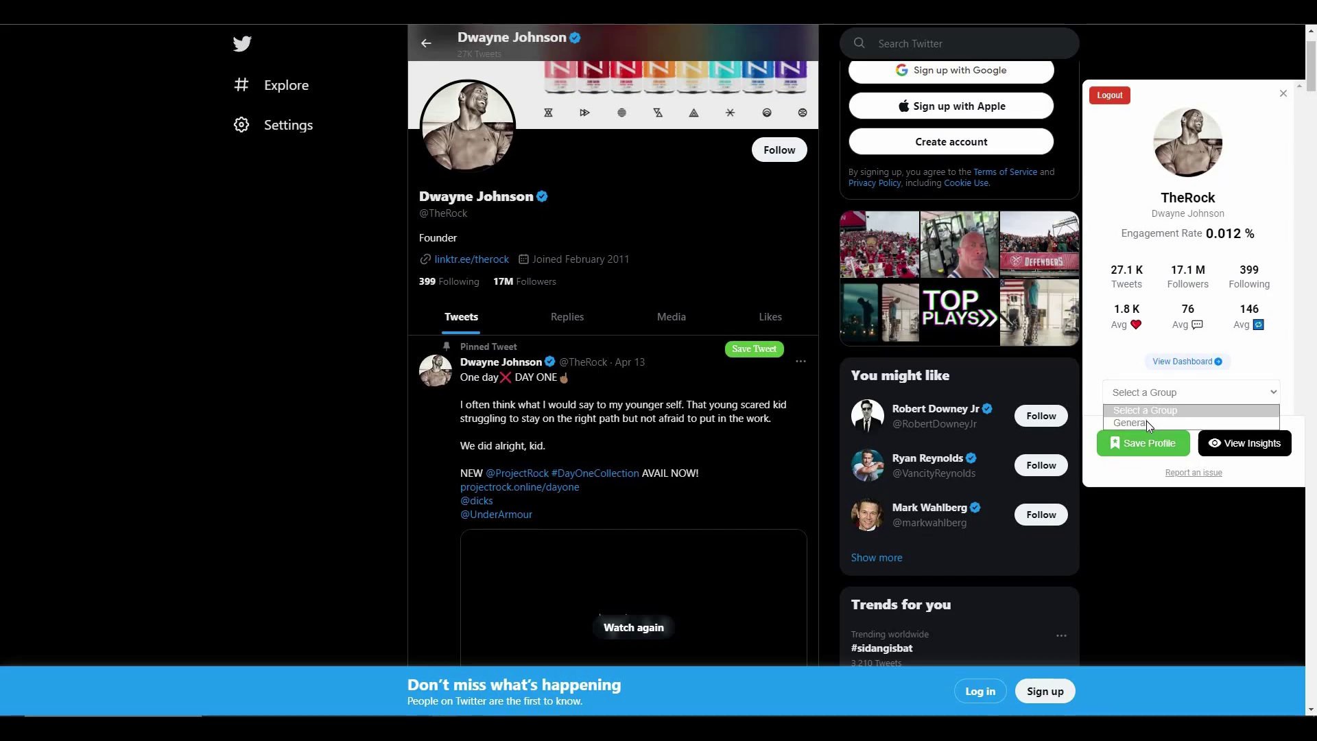
click(1146, 421)
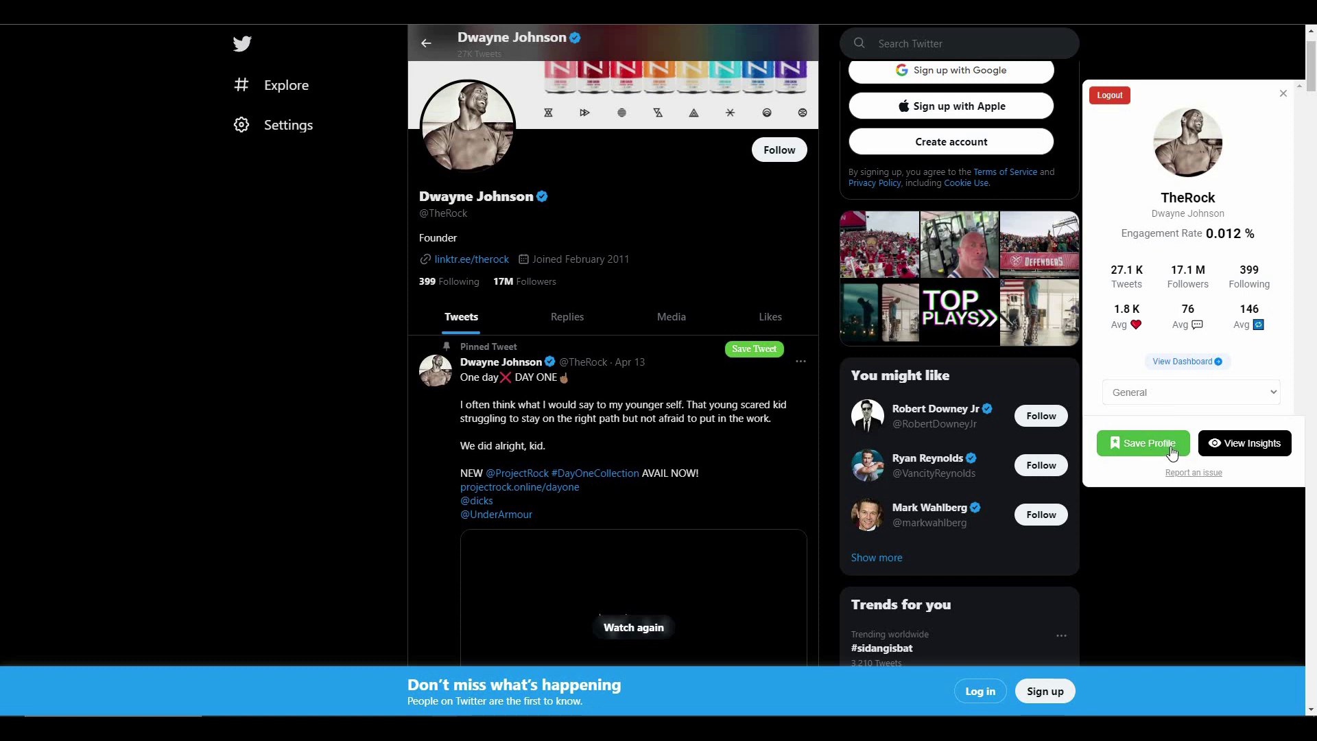
click(1171, 453)
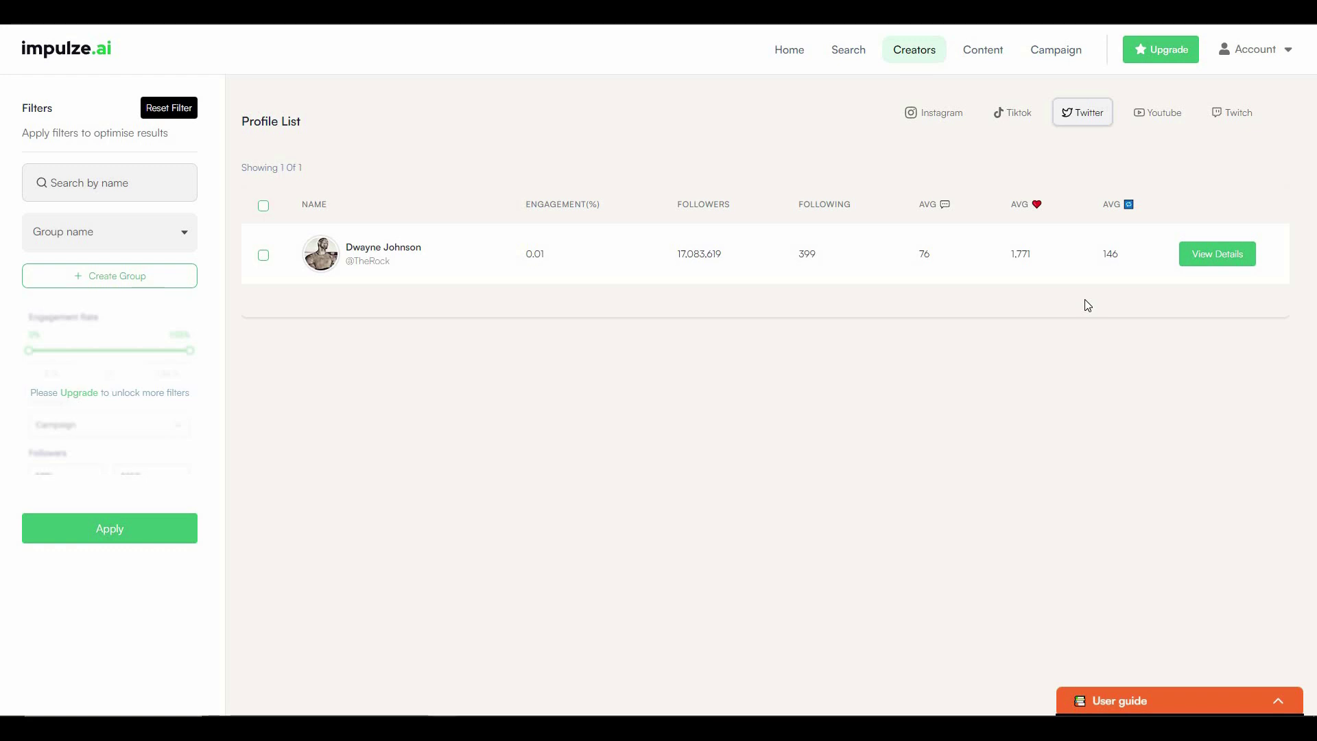
Check the Instagram, TikTok and Twitter creator tabs, finding the saved profile under Twitter
click(931, 116)
click(1029, 120)
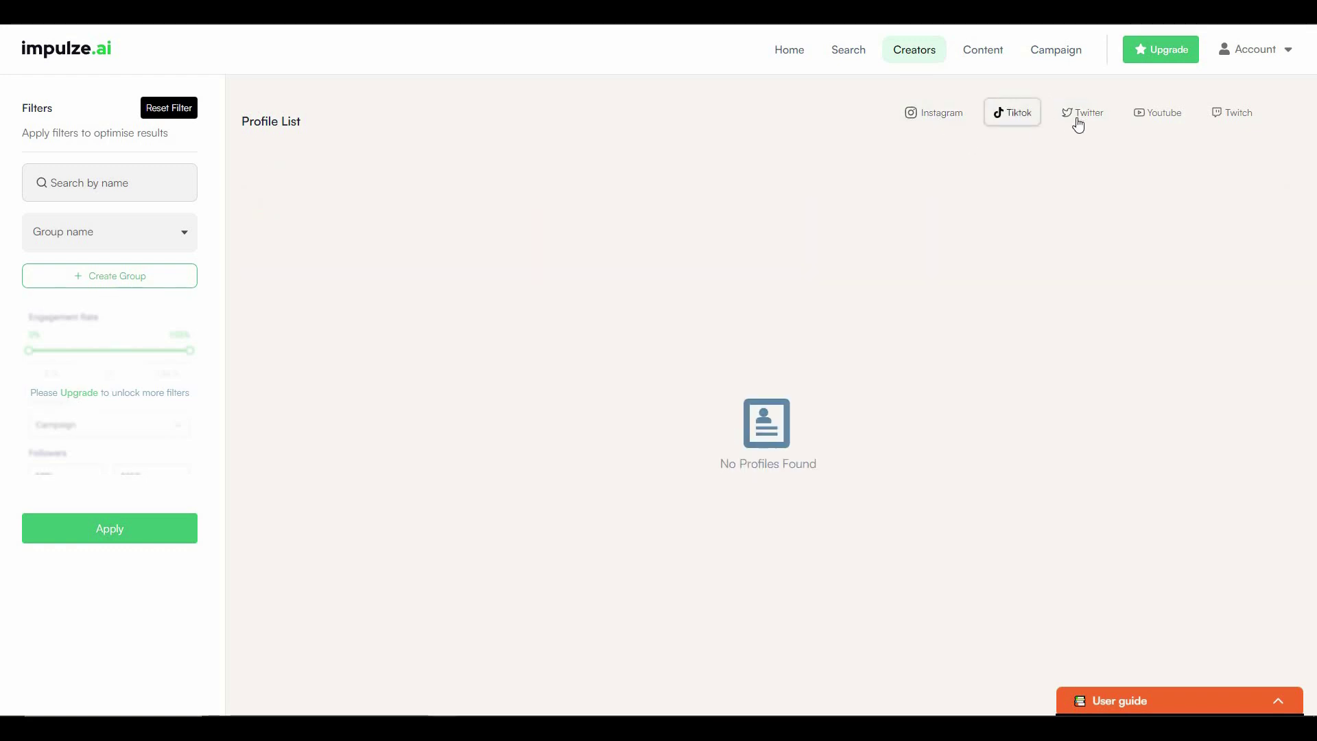
click(1081, 118)
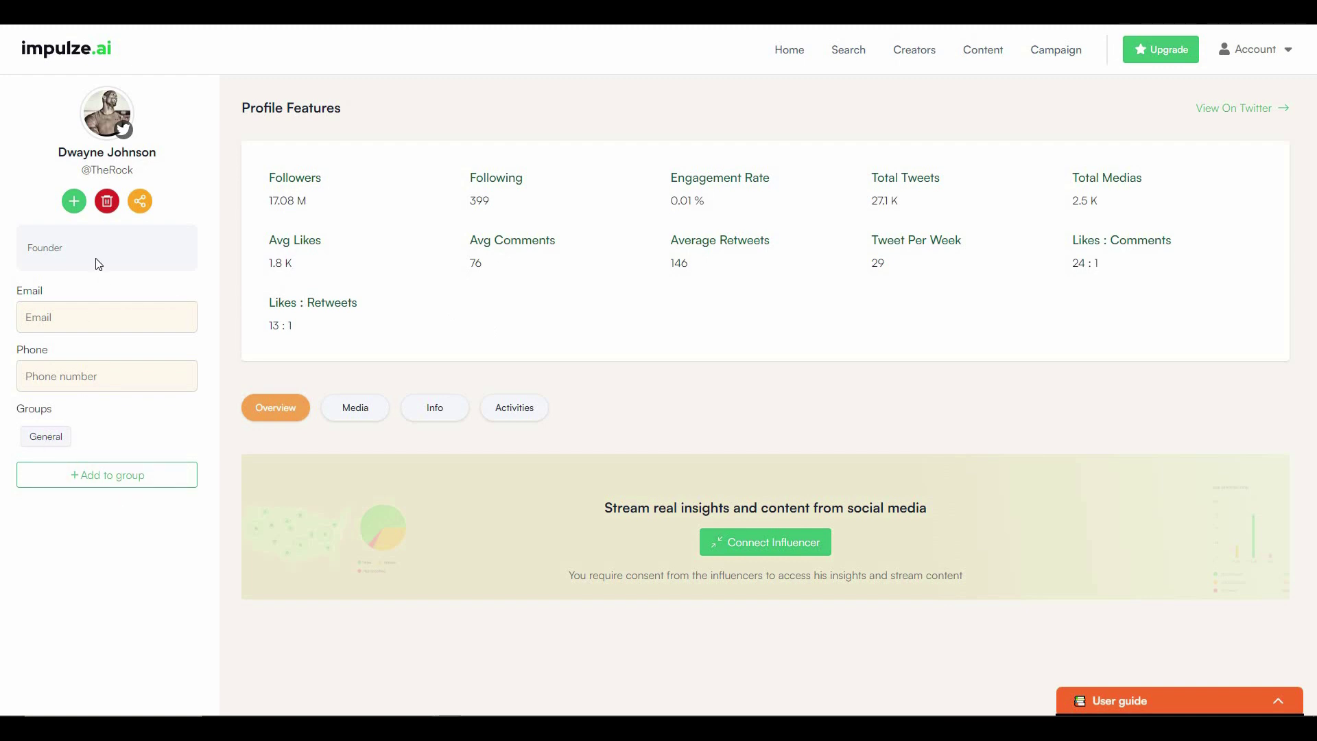
click(355, 407)
Browse the profile's Info and Activities sections, then go to the saved Content page
click(435, 407)
scroll(611, 555, down, 6)
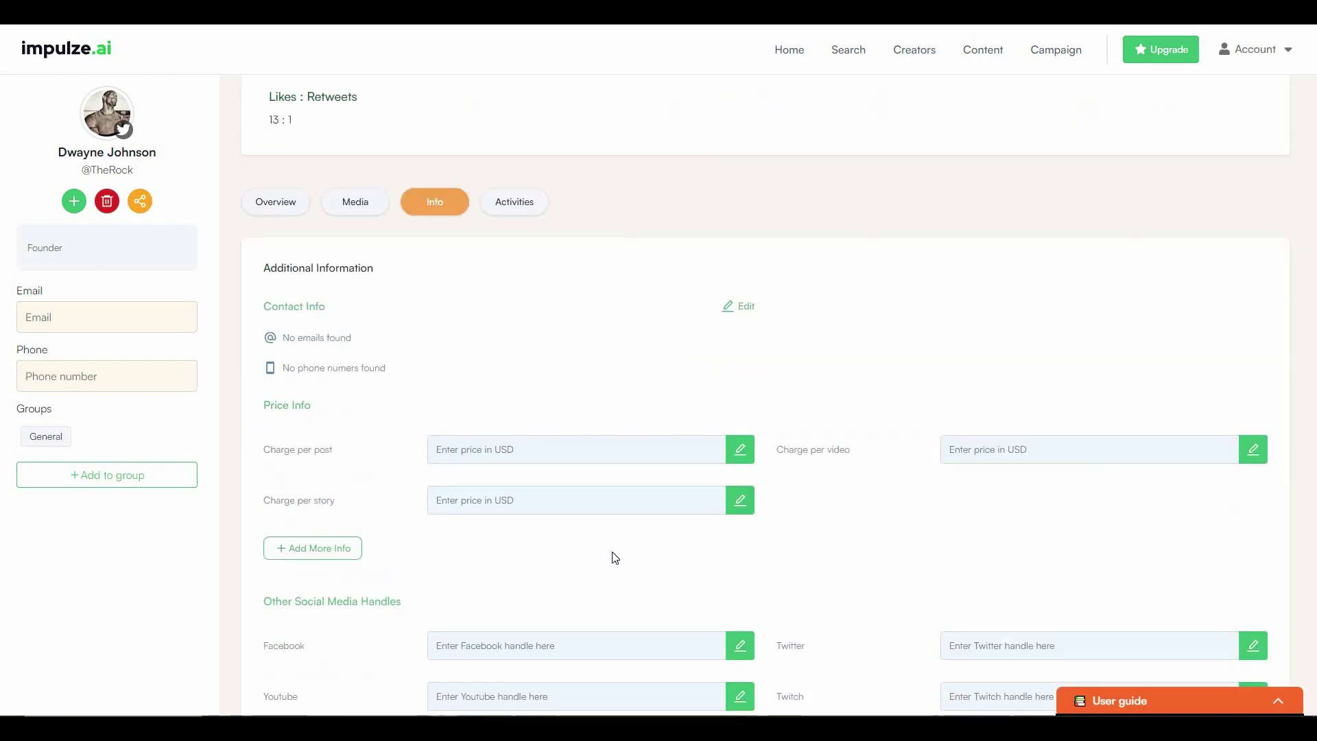
scroll(521, 405, up, 6)
click(514, 407)
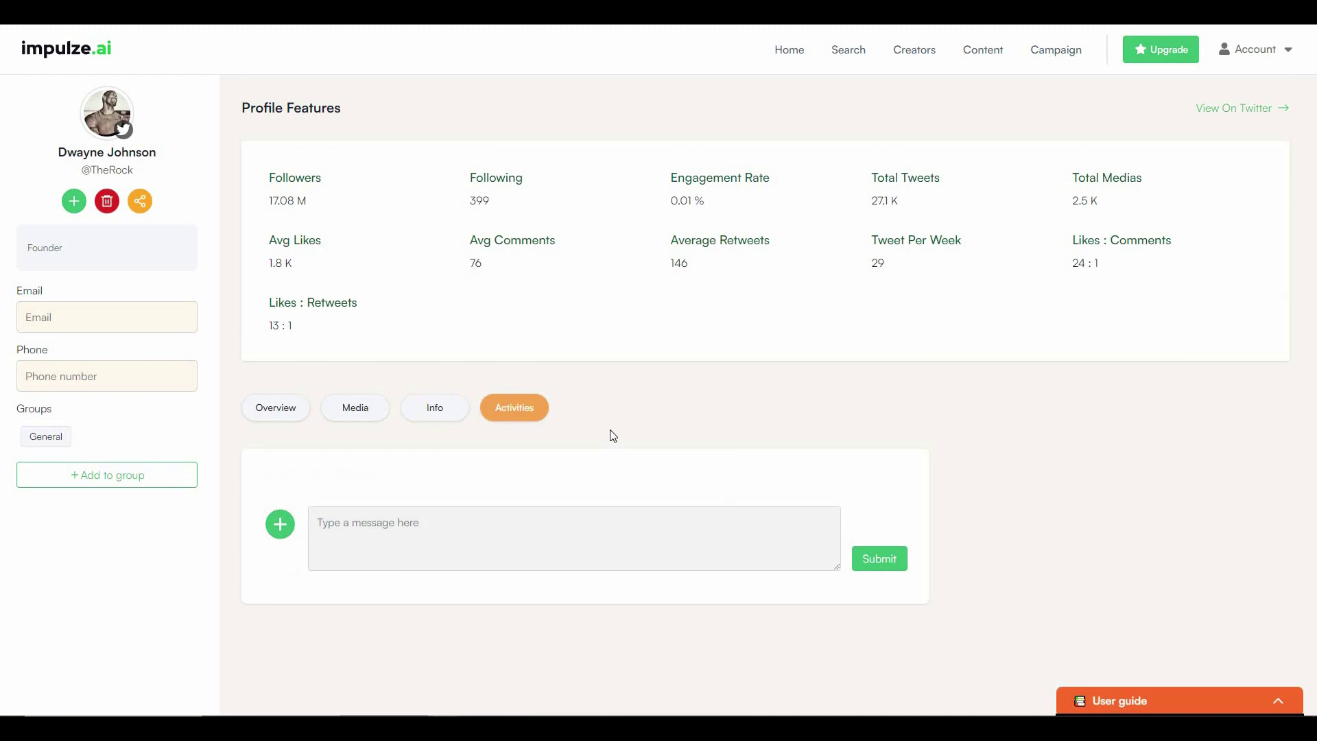
click(983, 55)
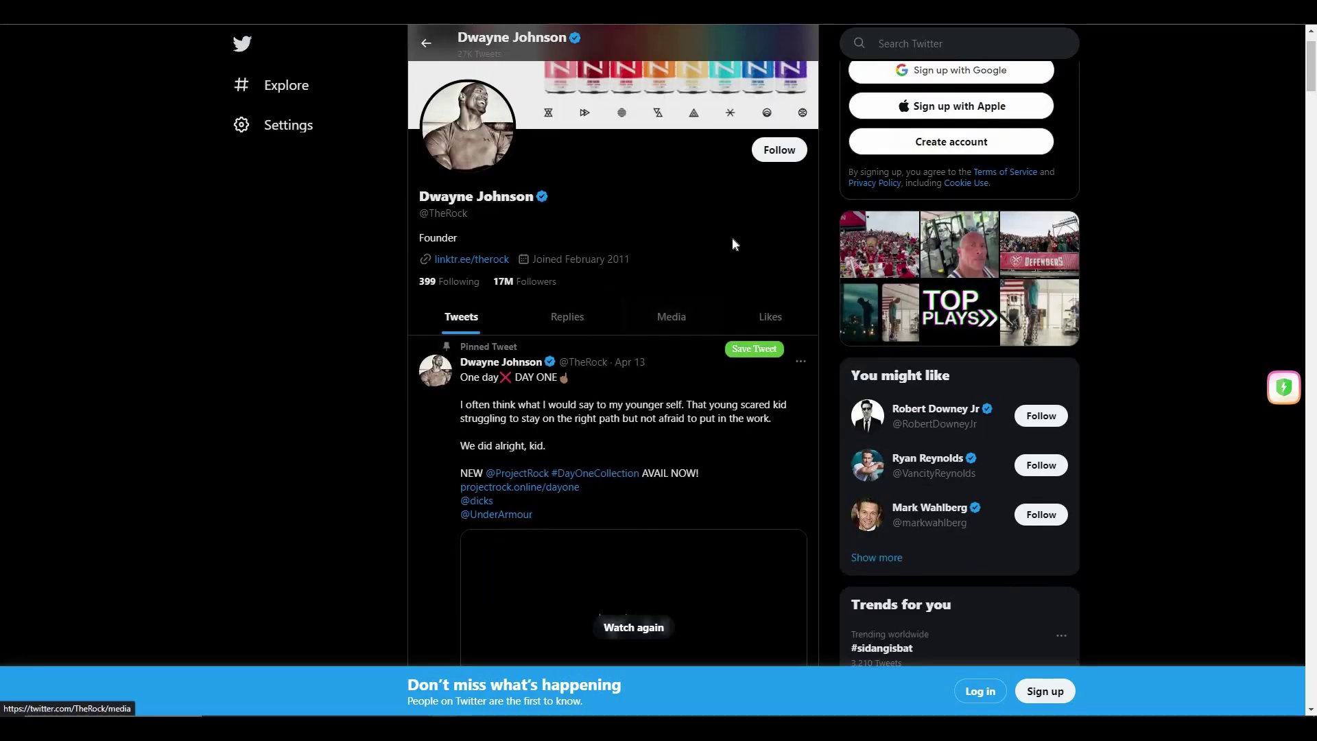
On Twitter, save the 'Uncle Wade and my guy' tweet to the General group and return to impulze.ai
scroll(732, 244, down, 5)
scroll(732, 245, down, 7)
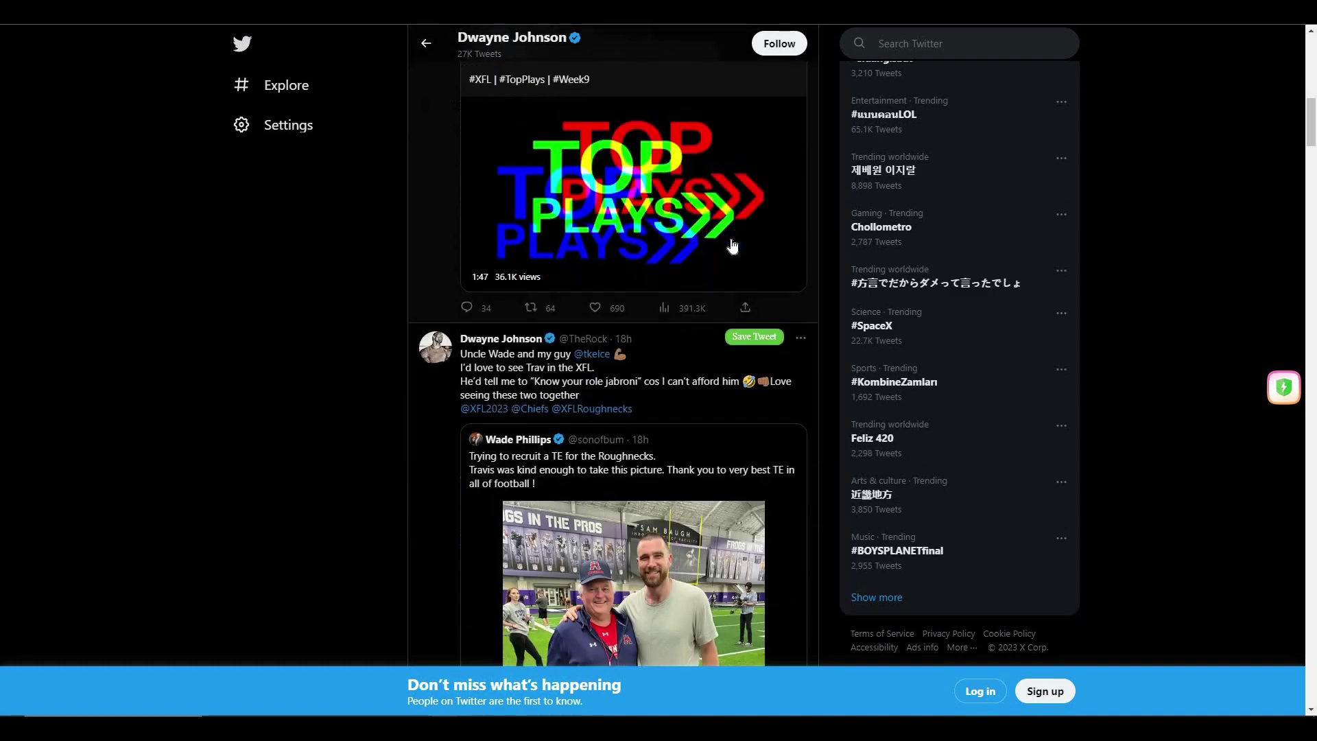
scroll(732, 245, down, 3)
scroll(686, 257, up, 1)
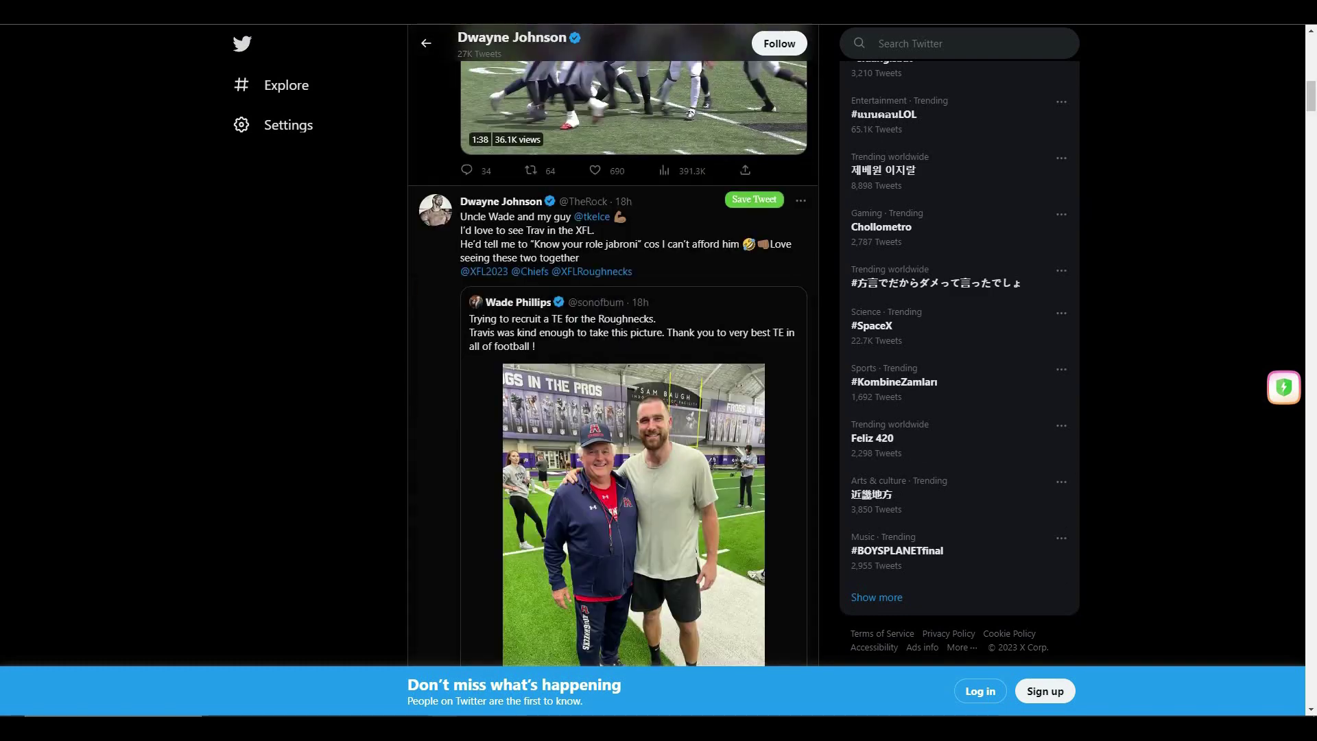
click(663, 262)
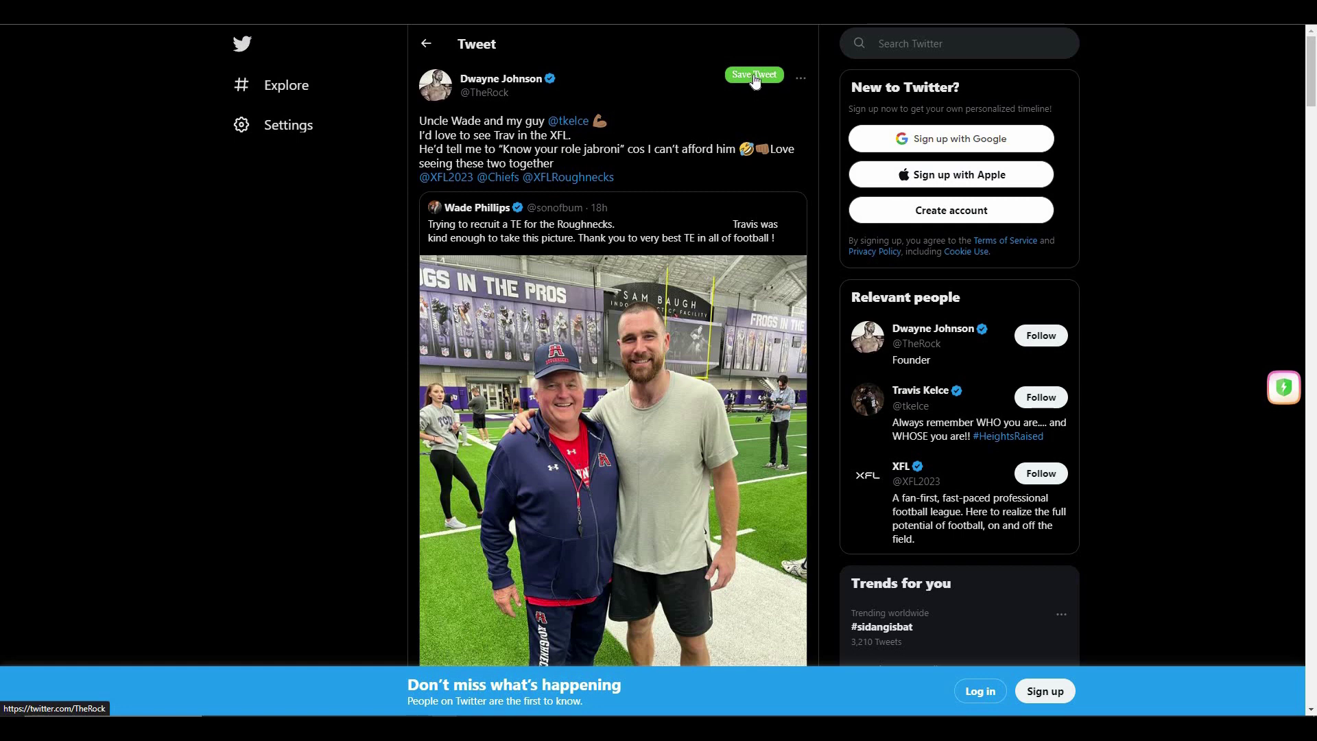
click(754, 76)
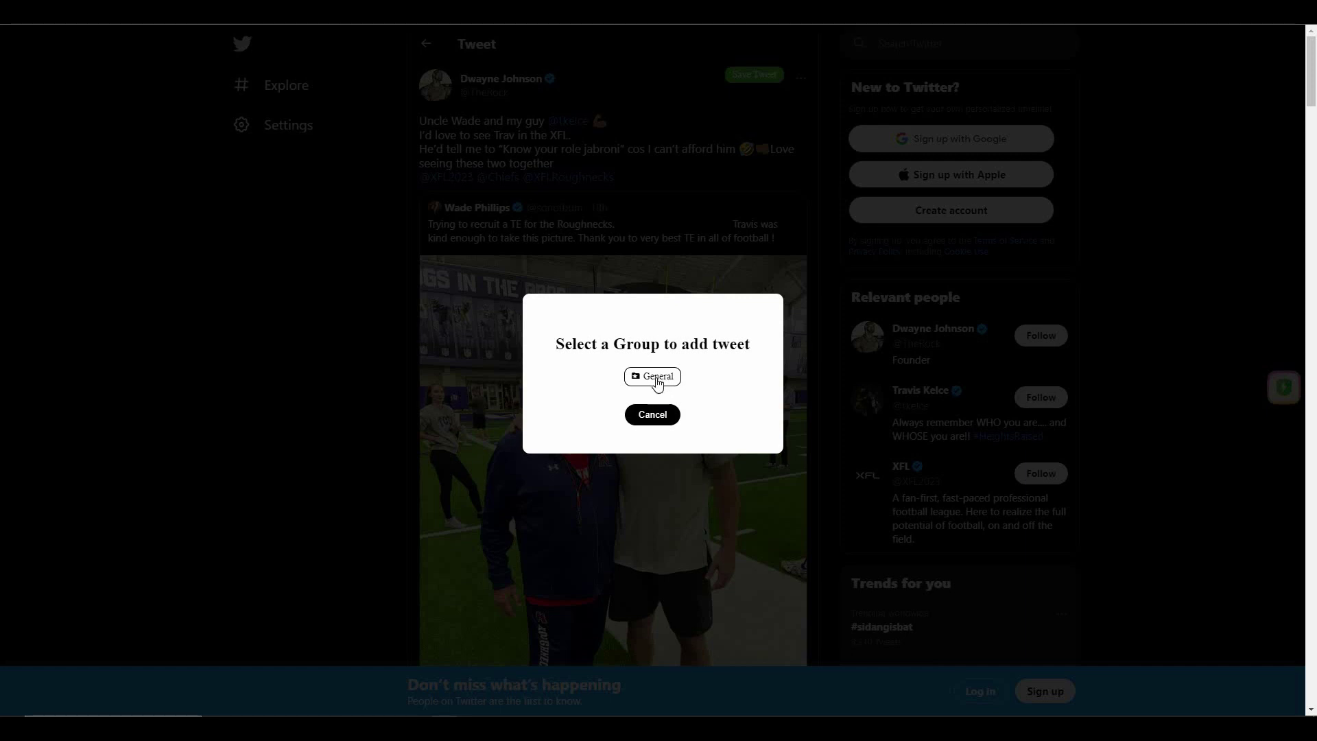
click(656, 379)
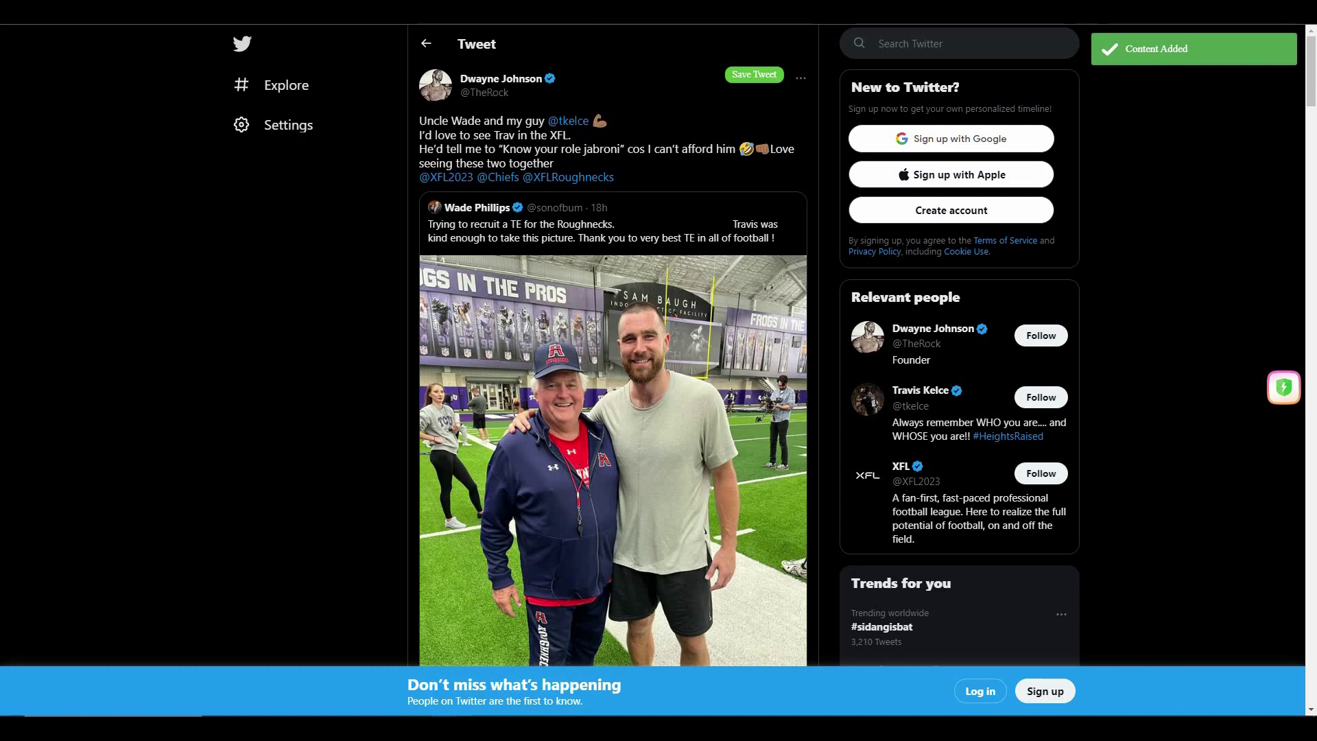
key(ctrl+Tab)
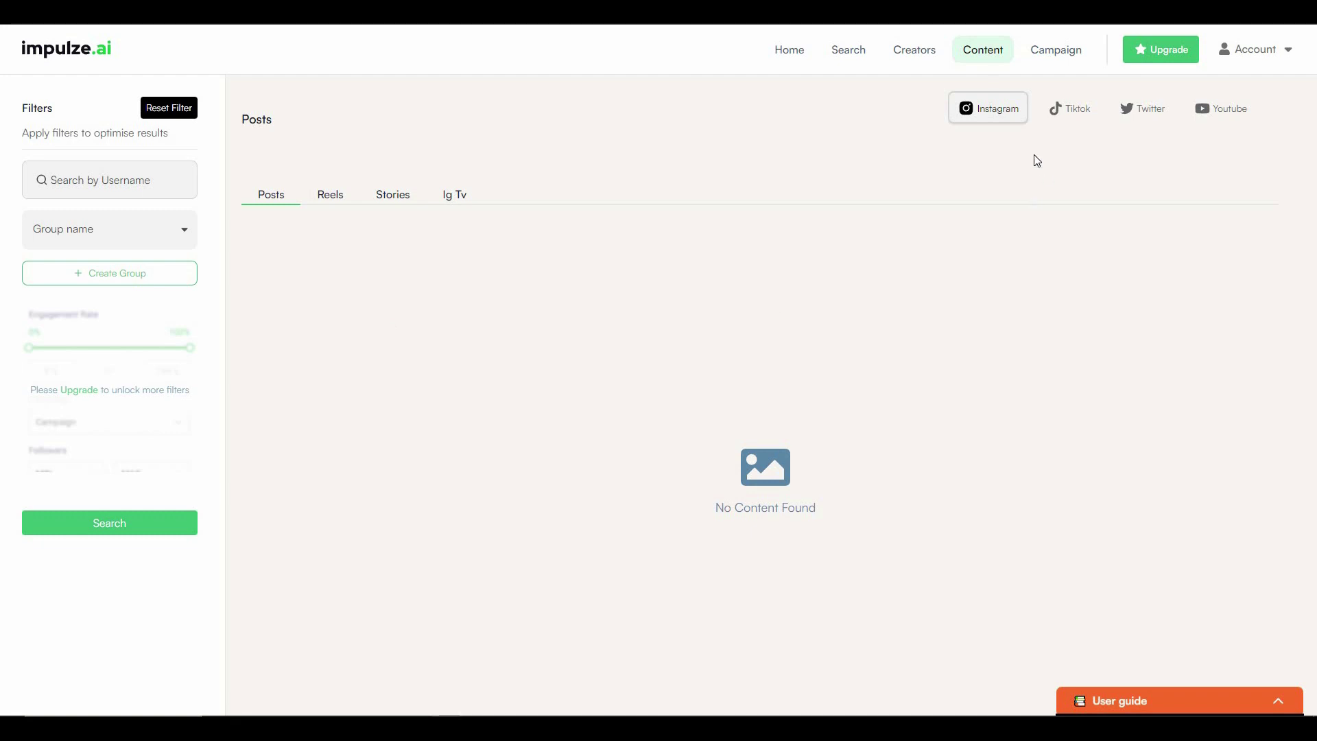
Show the saved tweet card under Twitter content, preview it on Twitter, then go to Campaigns
click(1143, 116)
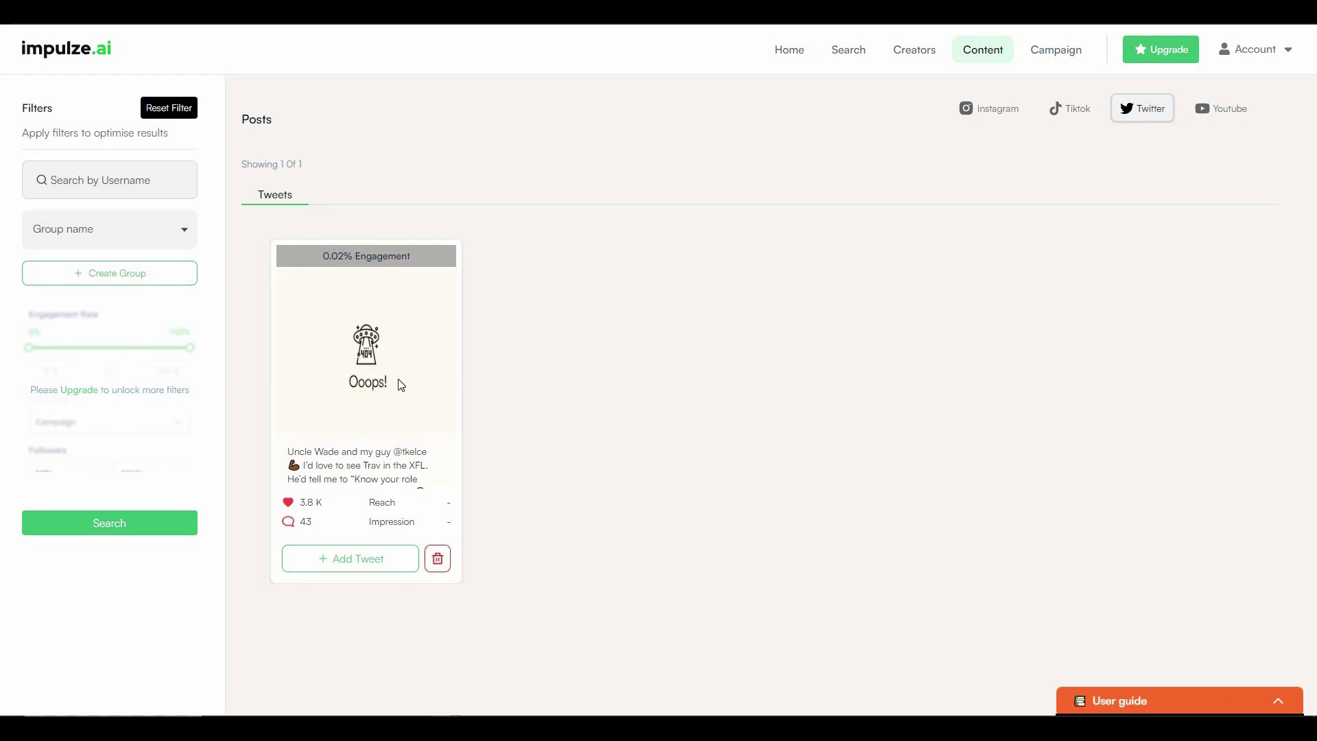
click(446, 373)
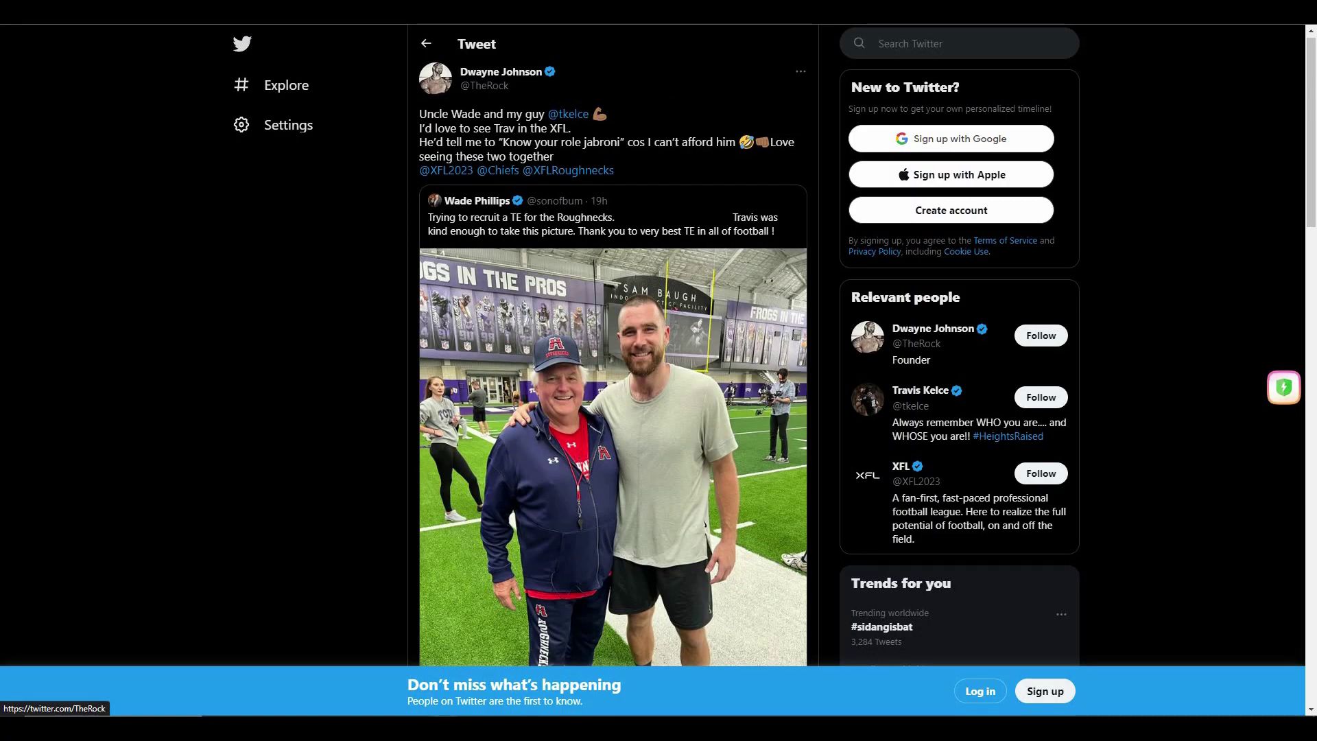
key(ctrl+w)
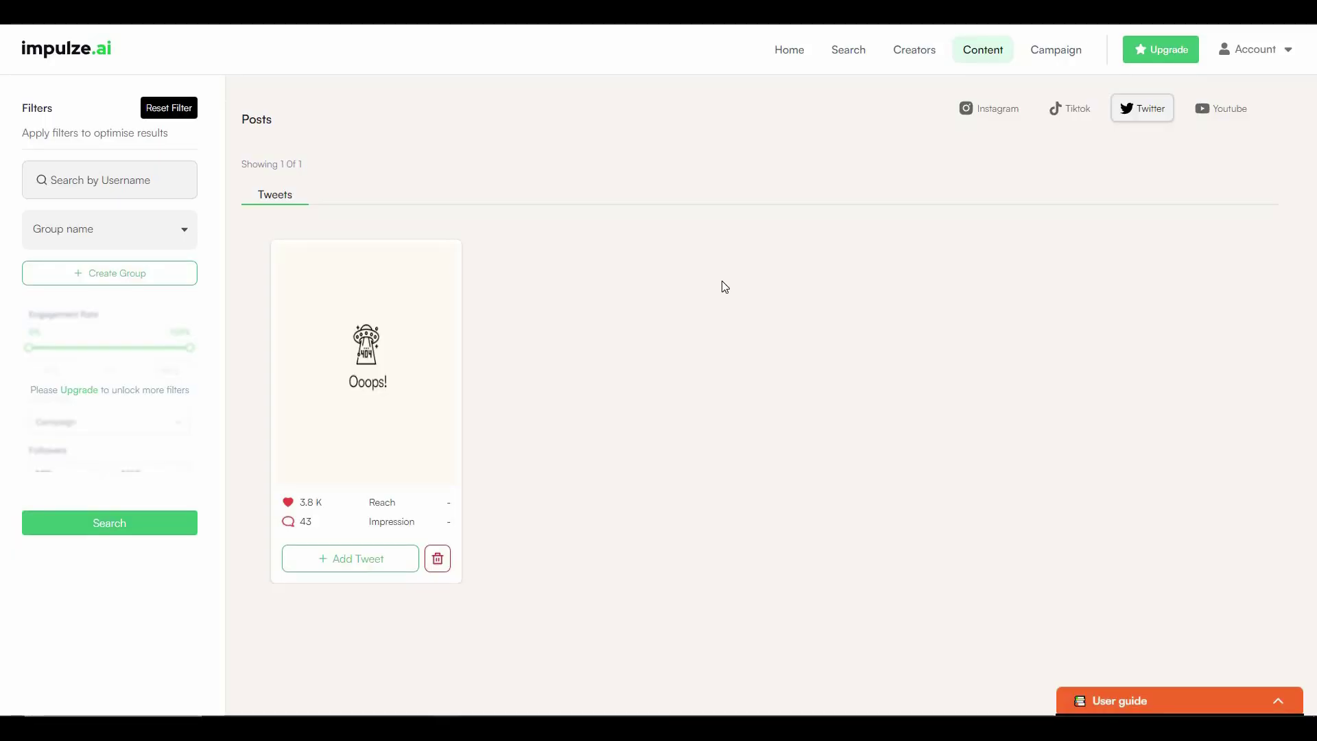
click(1054, 60)
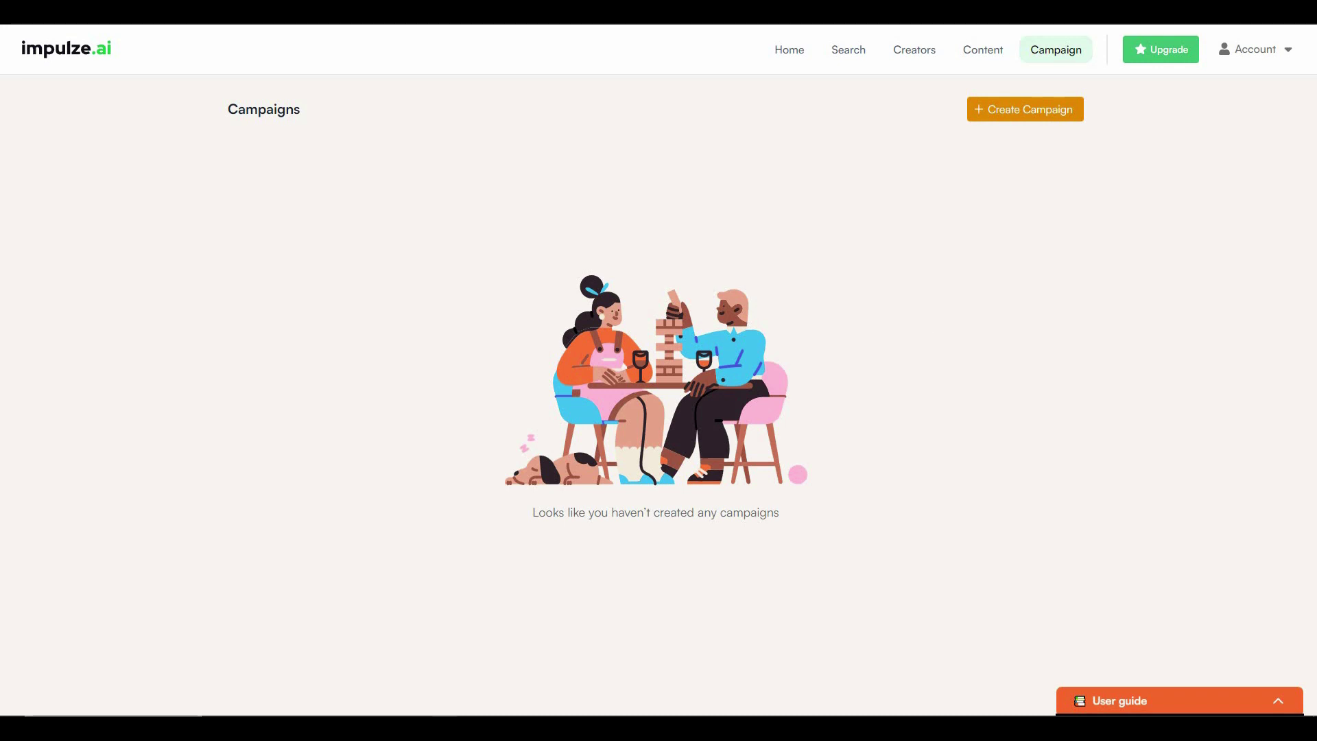
Start a new campaign with the Awareness objective
click(1015, 115)
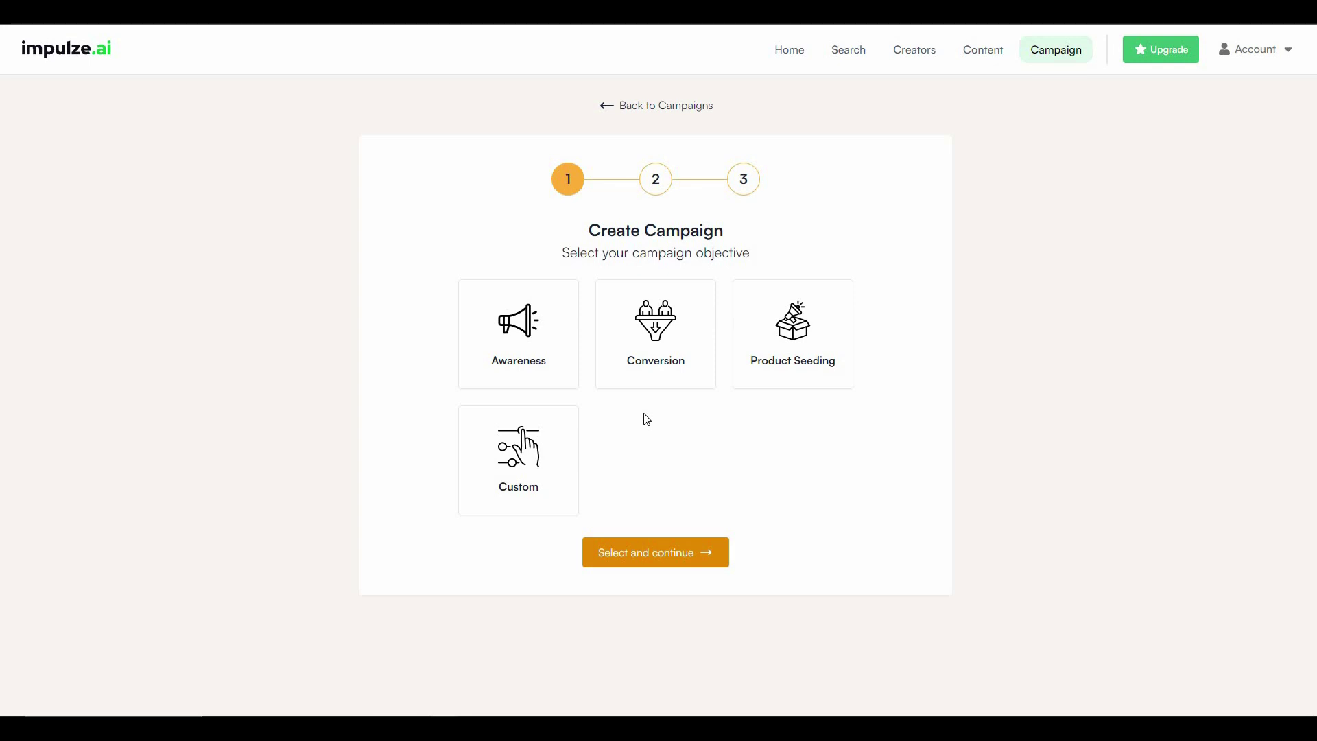
click(541, 332)
click(682, 549)
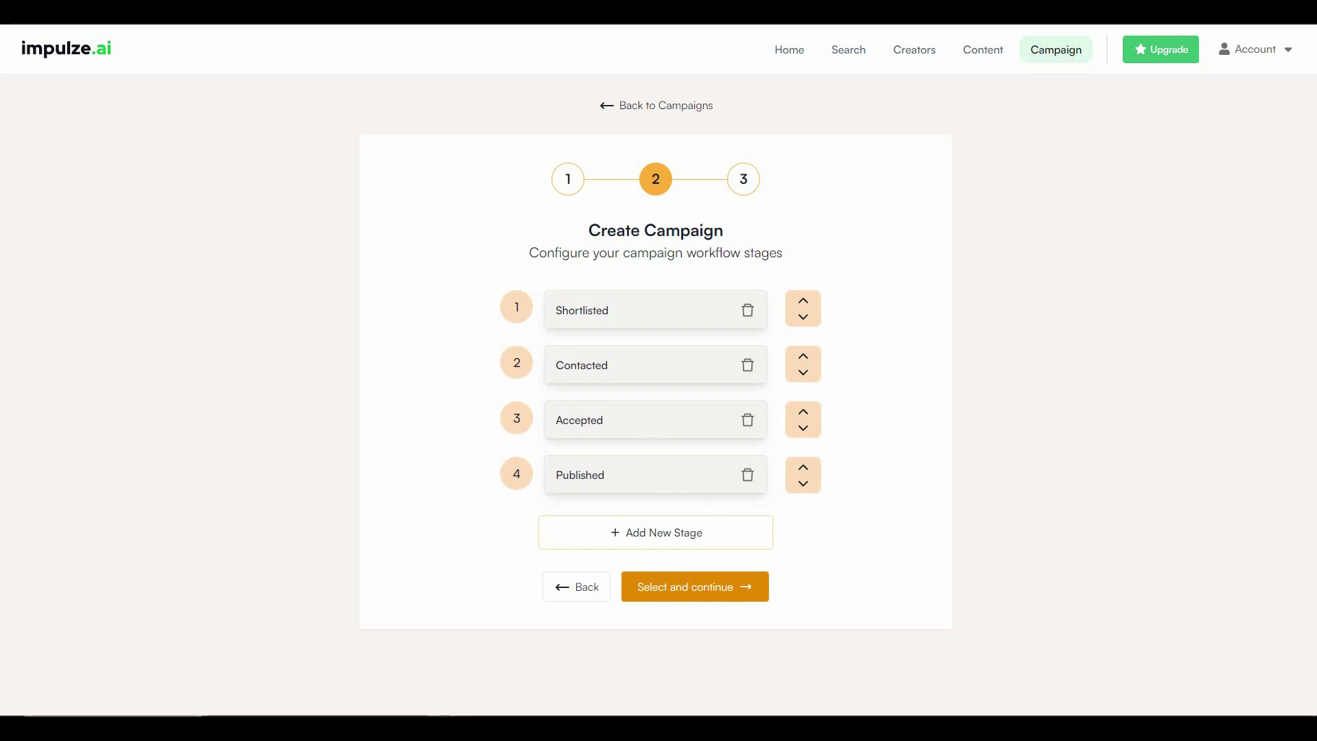
Add a workflow stage named 'Last stage' and try placing it before Published
click(640, 542)
click(640, 556)
text(Last stage)
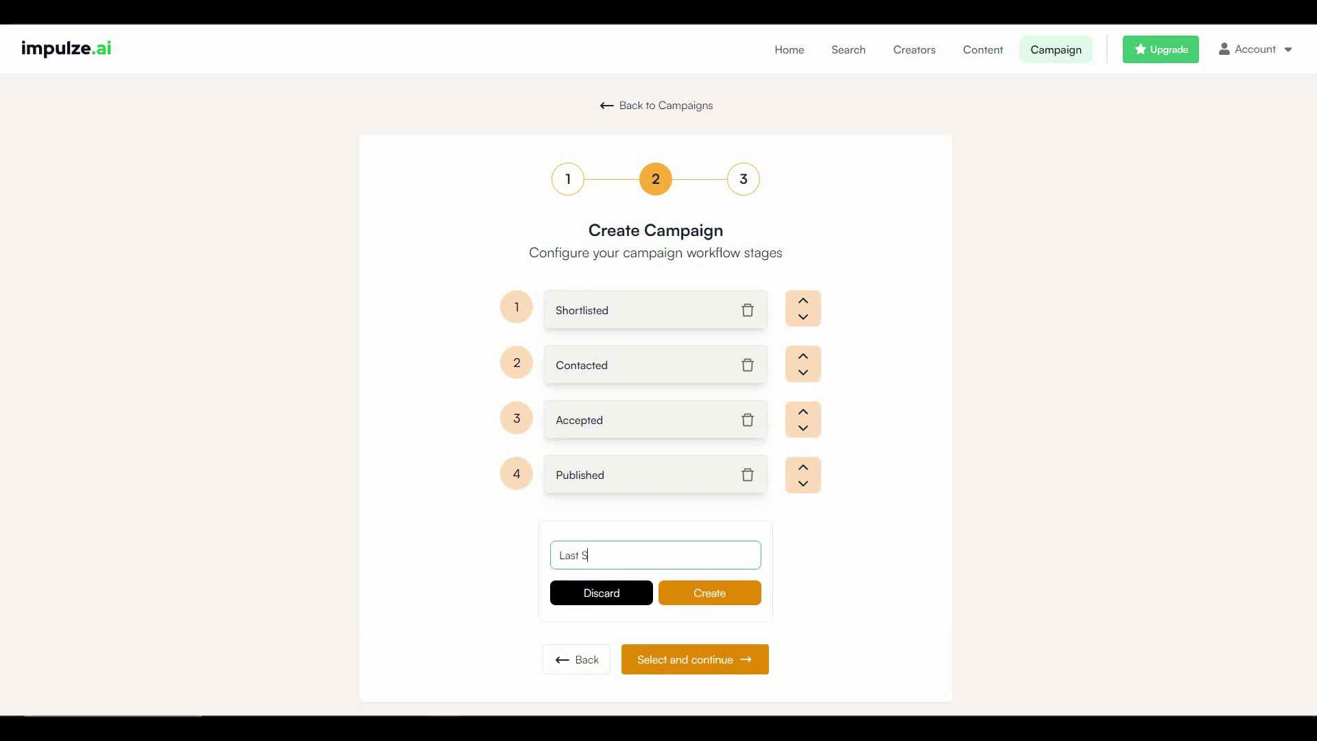
click(684, 597)
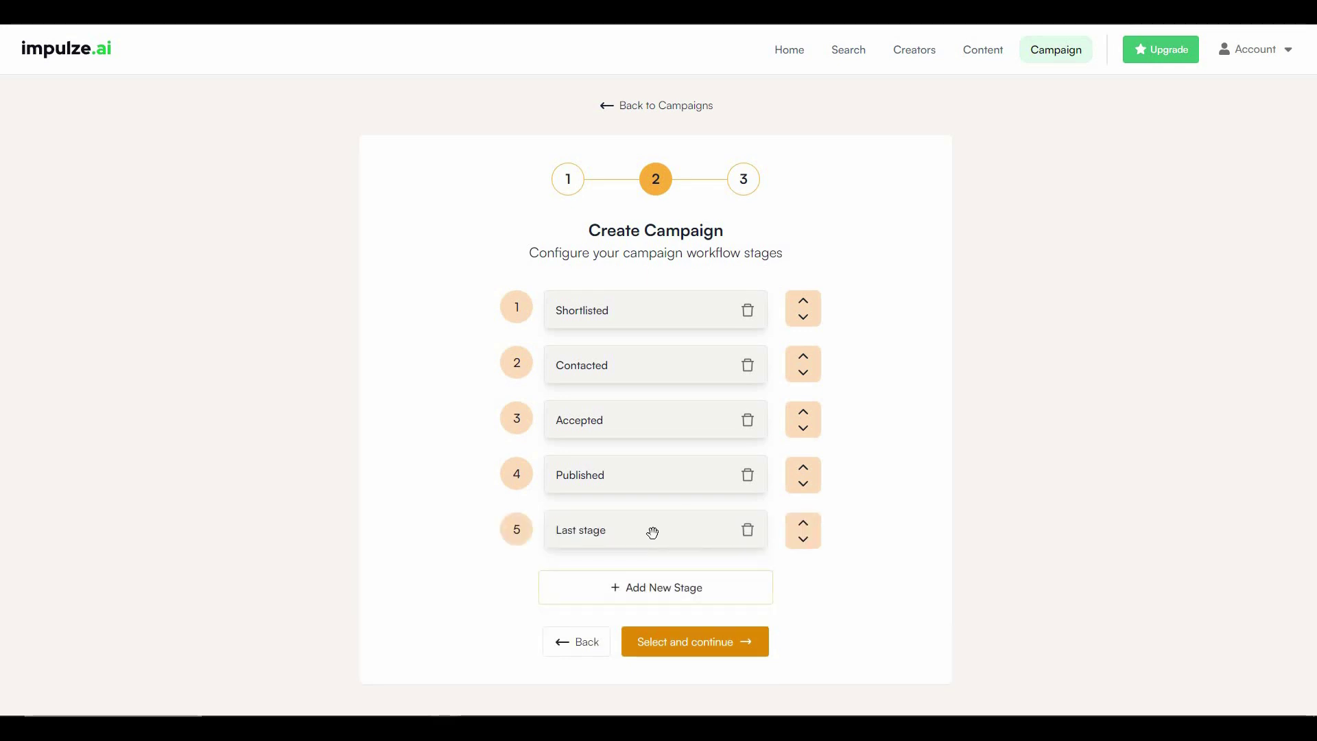
drag(652, 480, 647, 529)
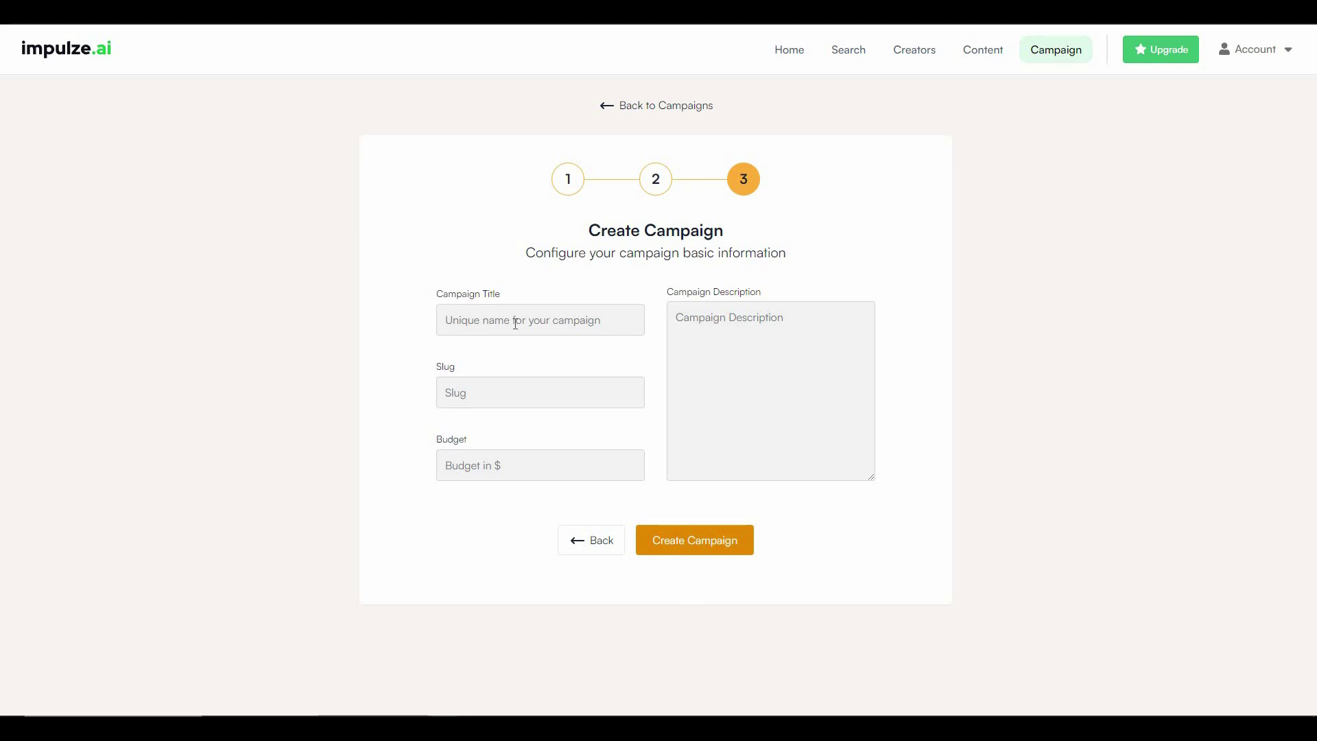
Create the 'iPhone Ad' campaign with slug 'iphone-ad' and a 10000 budget
click(516, 323)
text(iPhone Ad)
key(Tab)
text(iphone-ad)
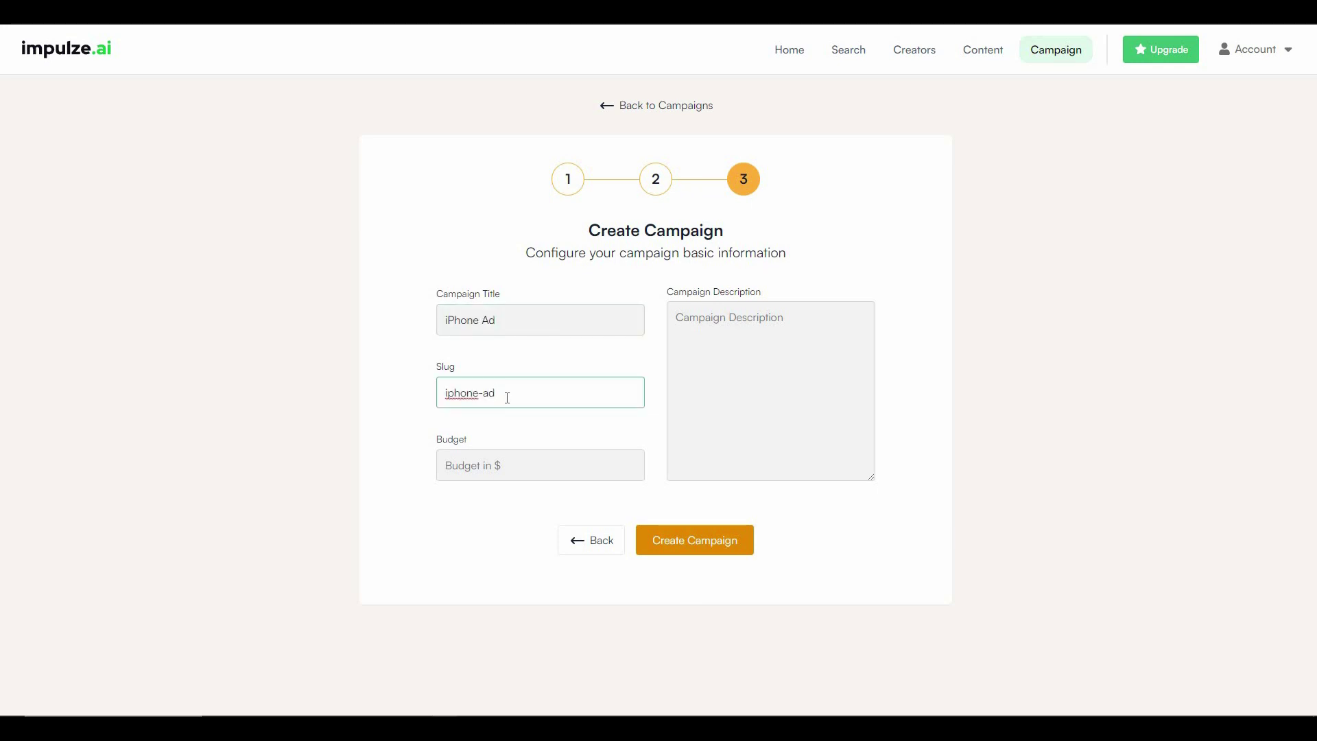
click(502, 470)
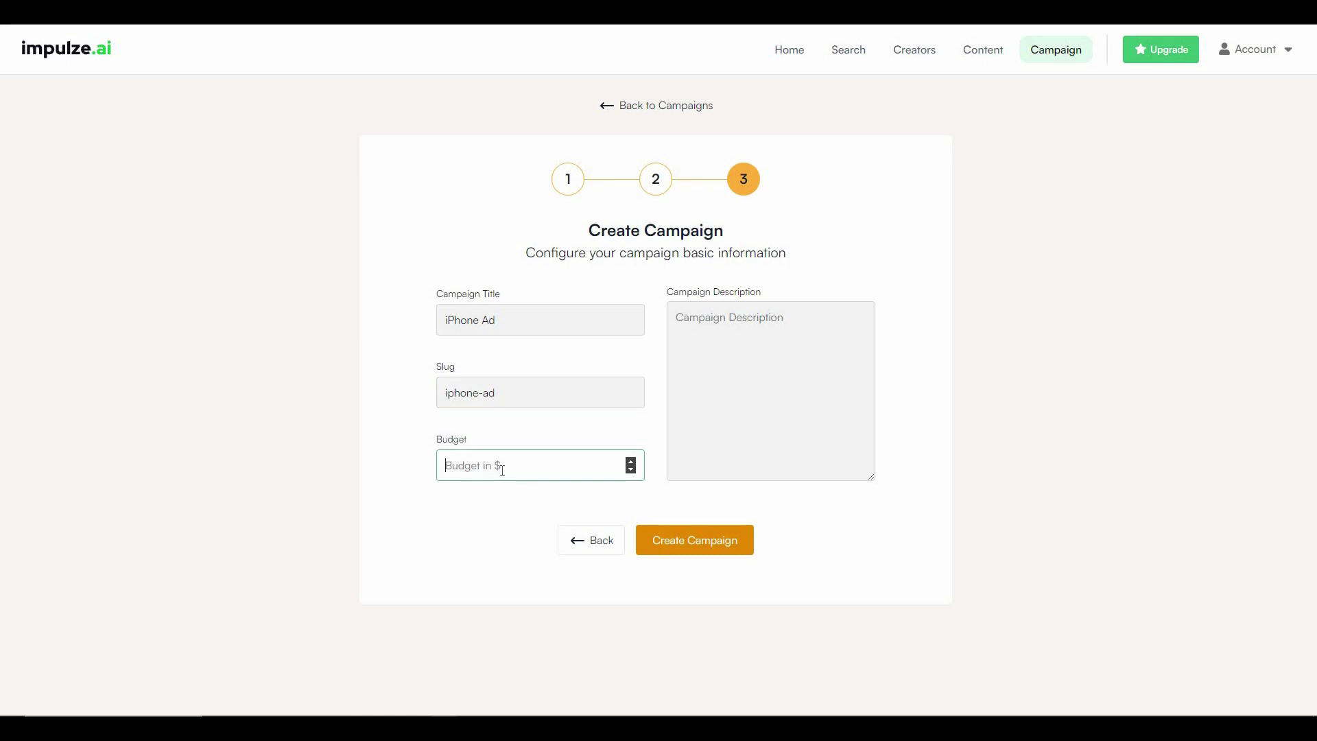
text(10000)
click(777, 356)
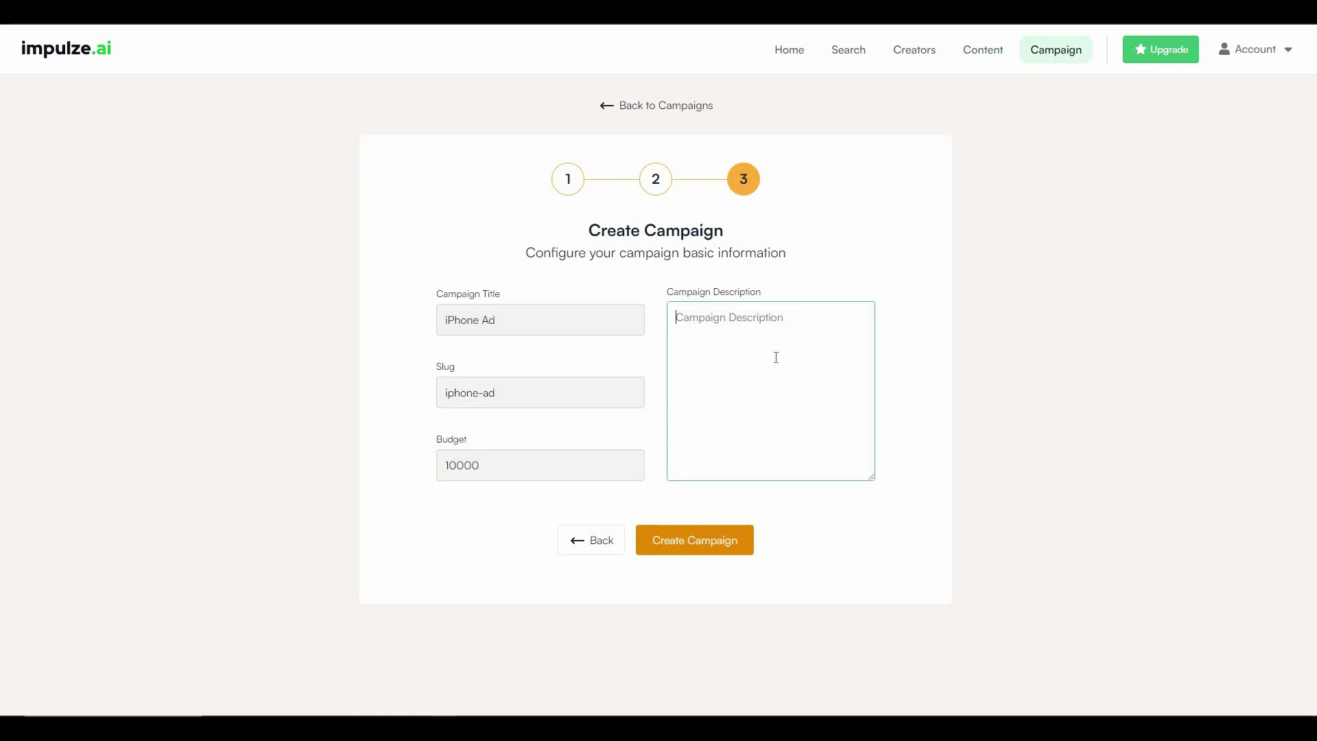
click(694, 539)
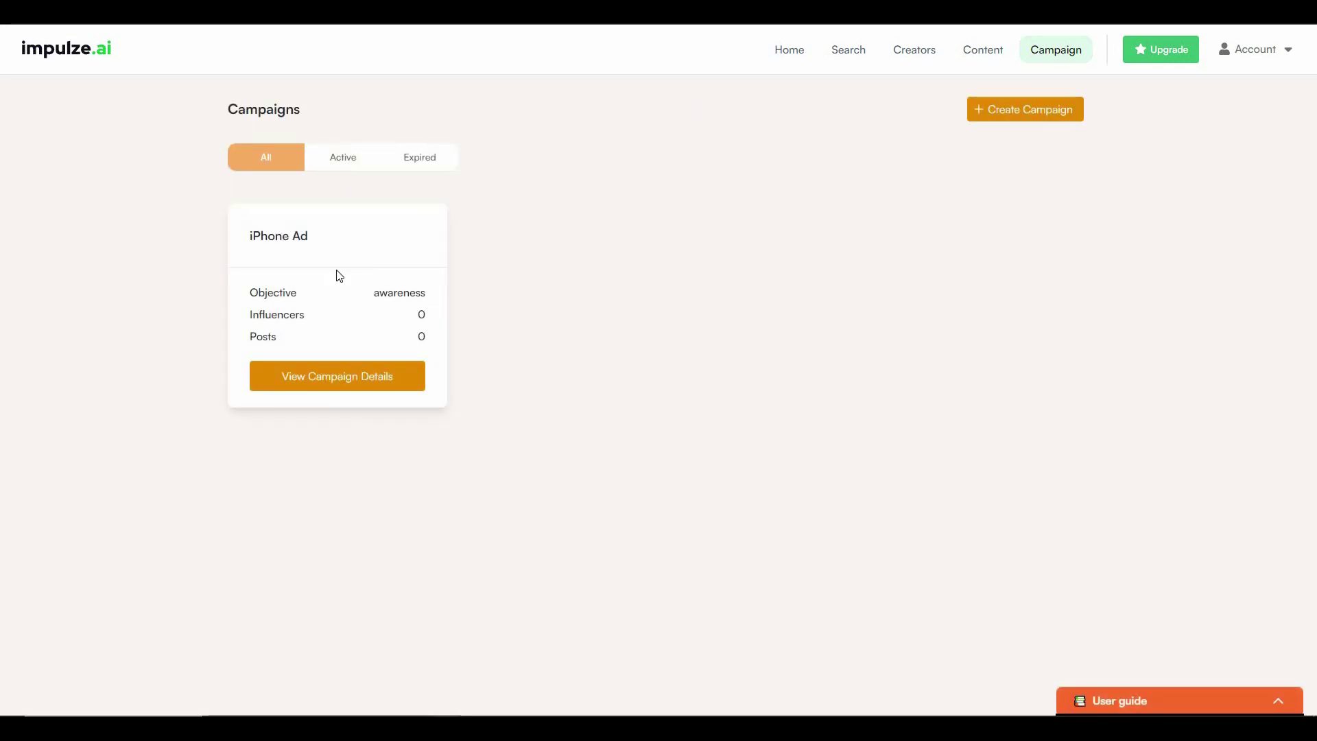
Try the Active and Expired filters, then review the iPhone Ad campaign's 10000$ budget details
click(360, 166)
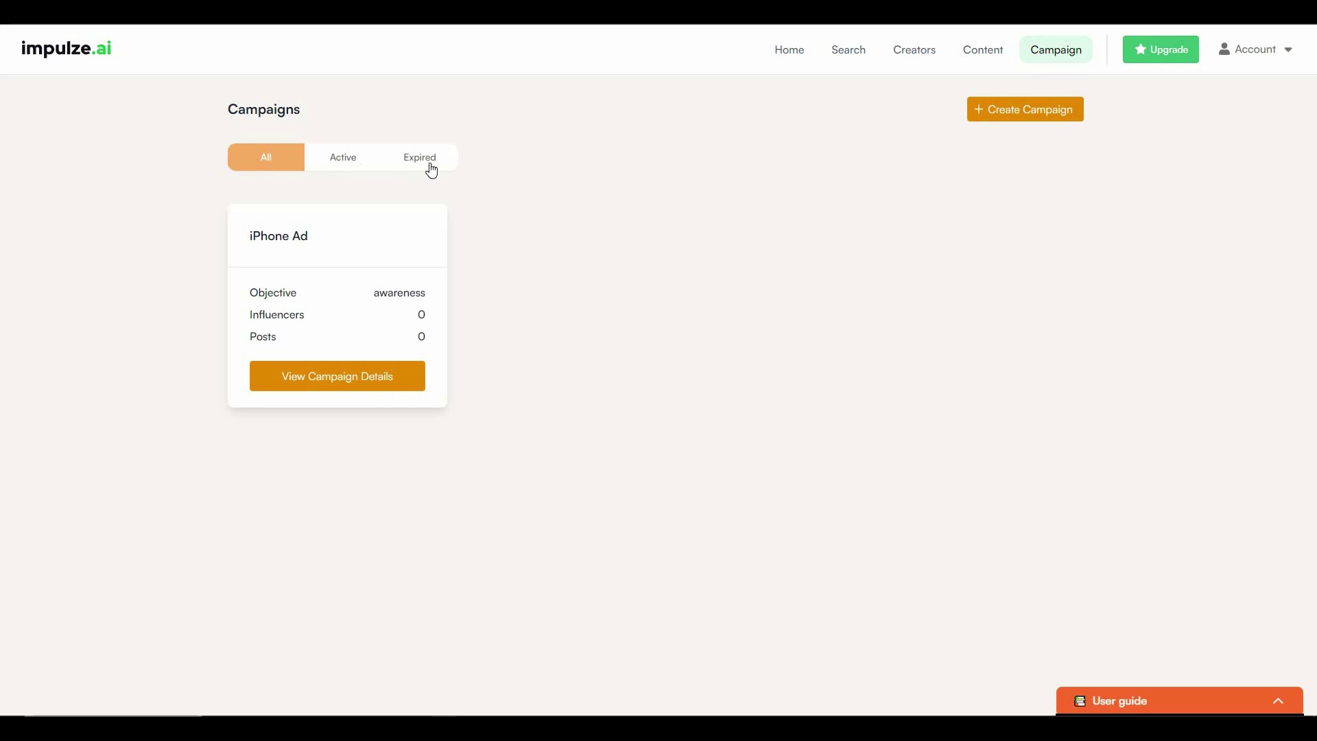
click(340, 160)
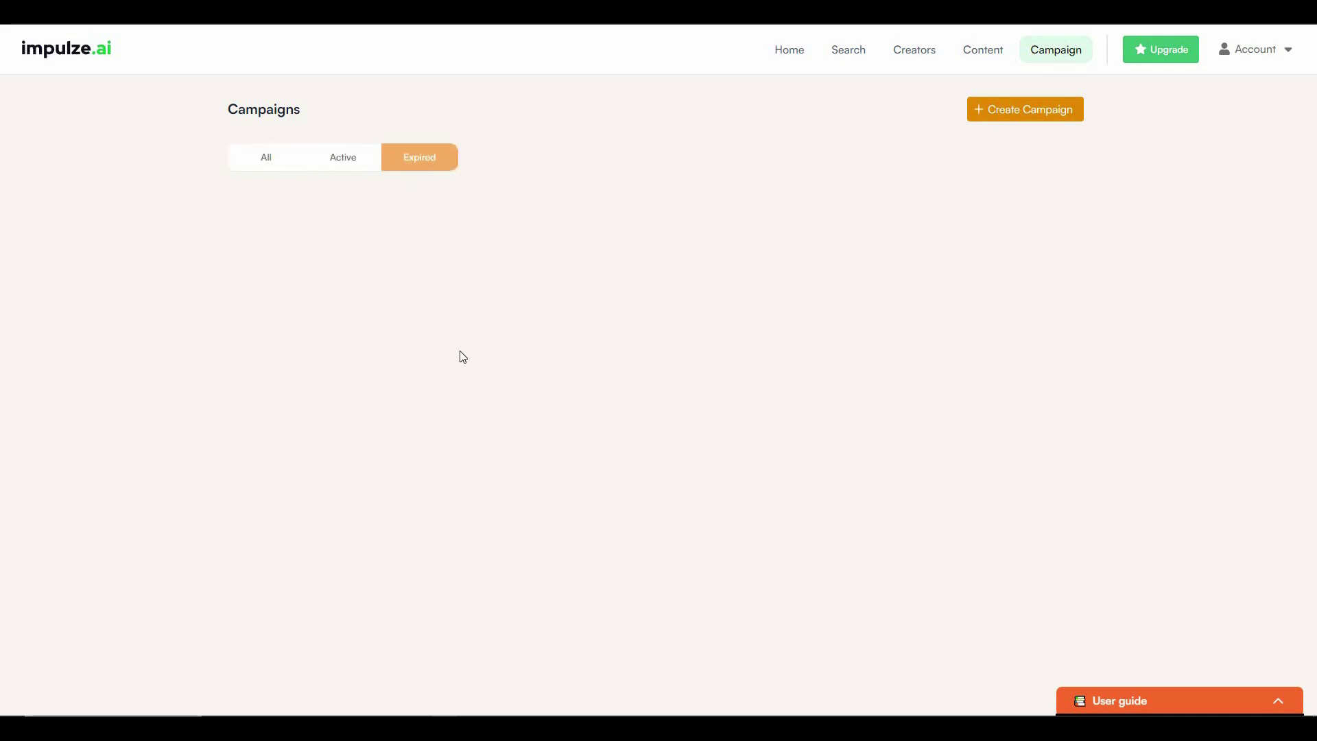
click(331, 380)
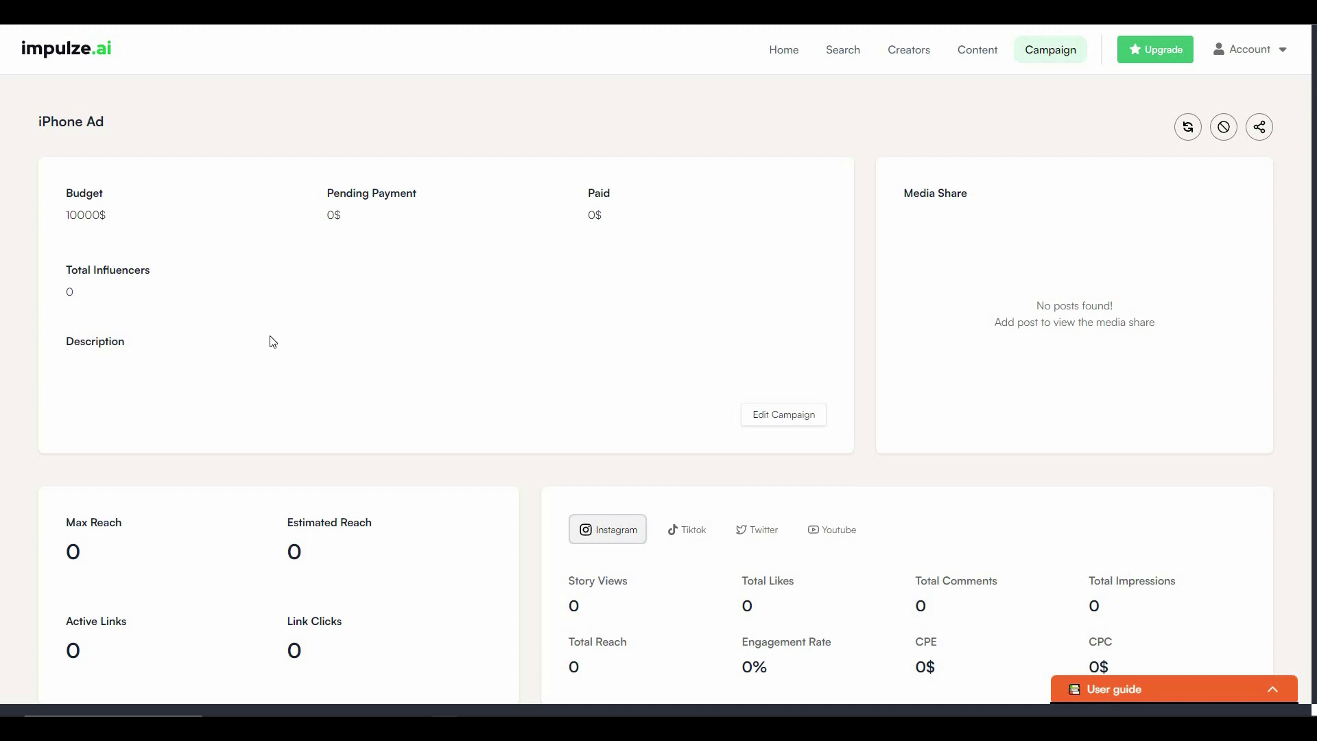
scroll(323, 339, down, 3)
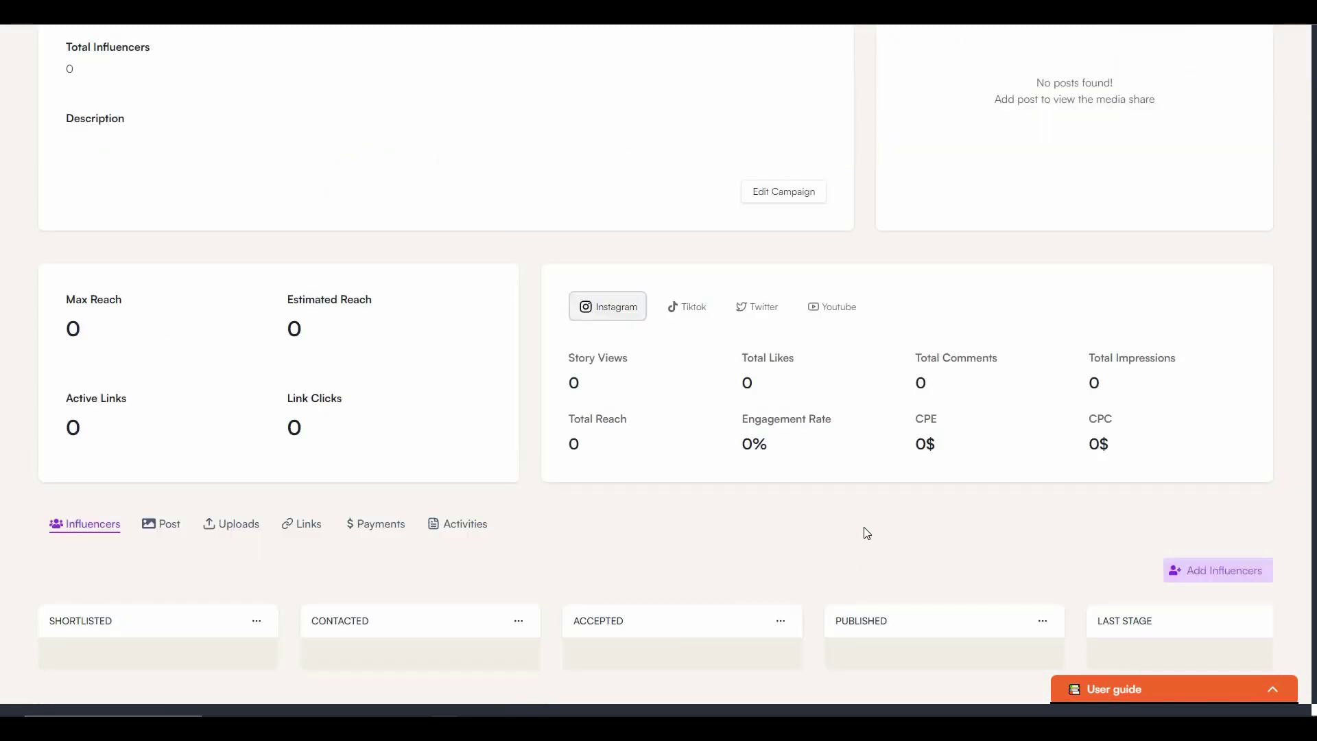
scroll(866, 533, up, 3)
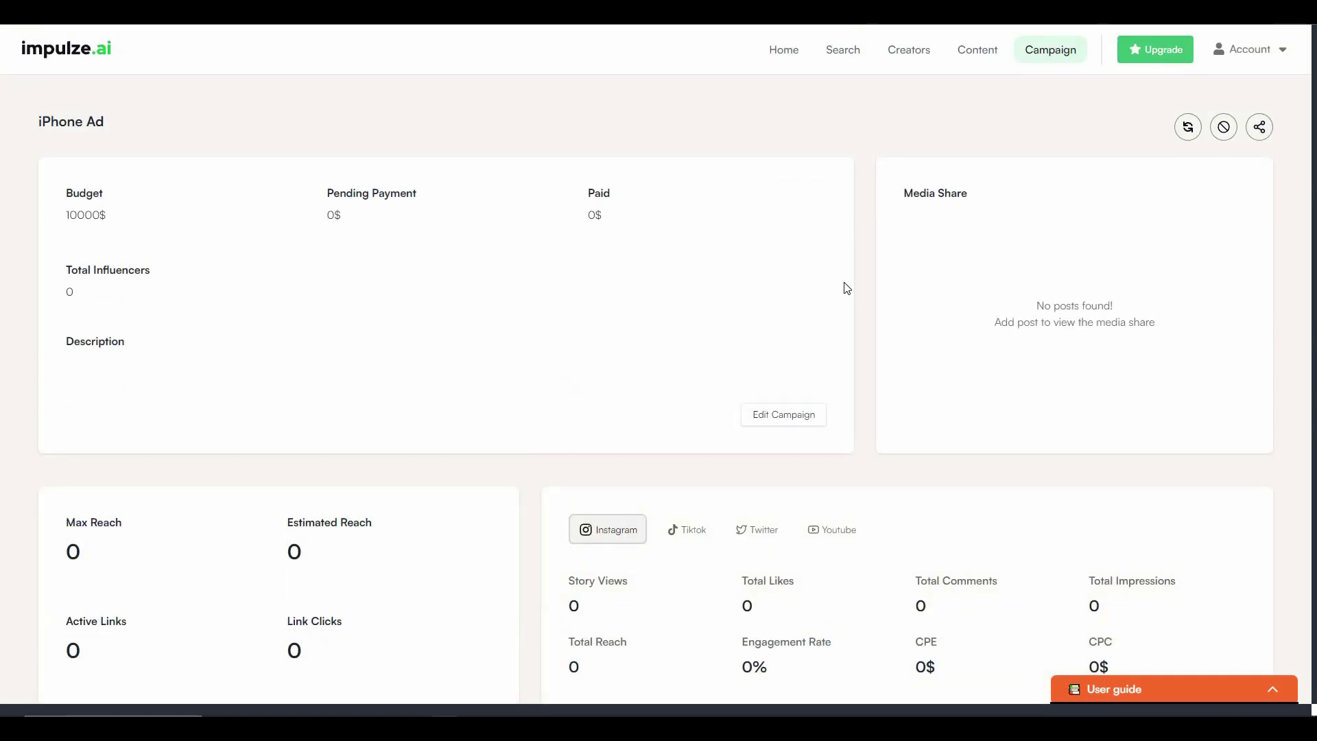
click(905, 57)
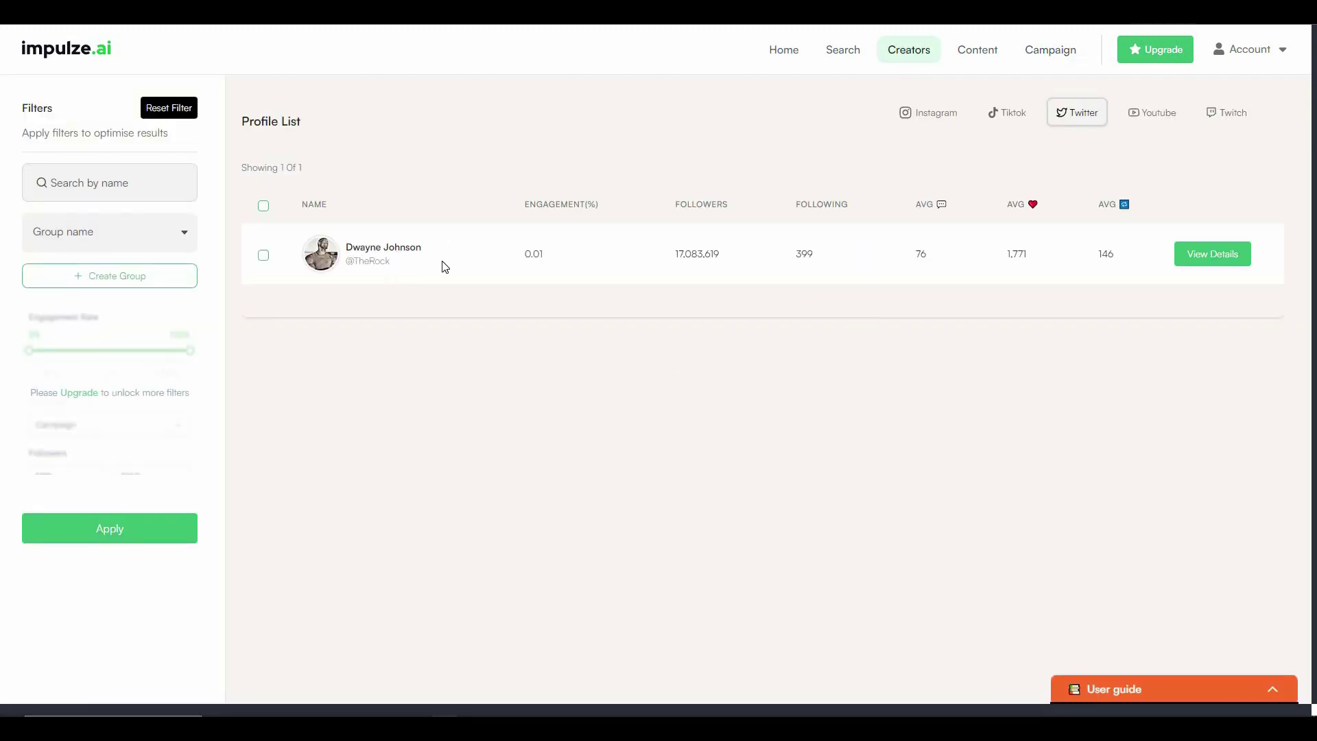
Add Dwayne Johnson's creator profile to the iPhone Ad campaign
click(384, 247)
click(74, 201)
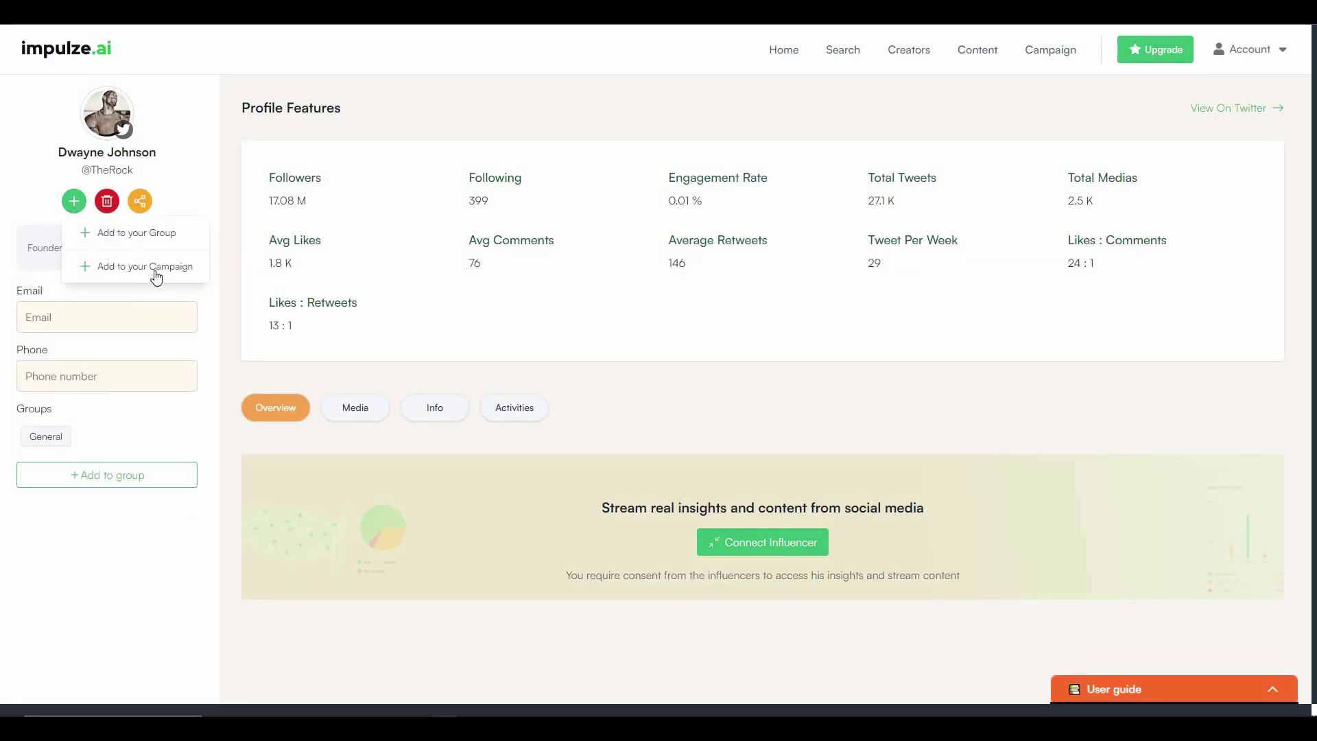
click(156, 276)
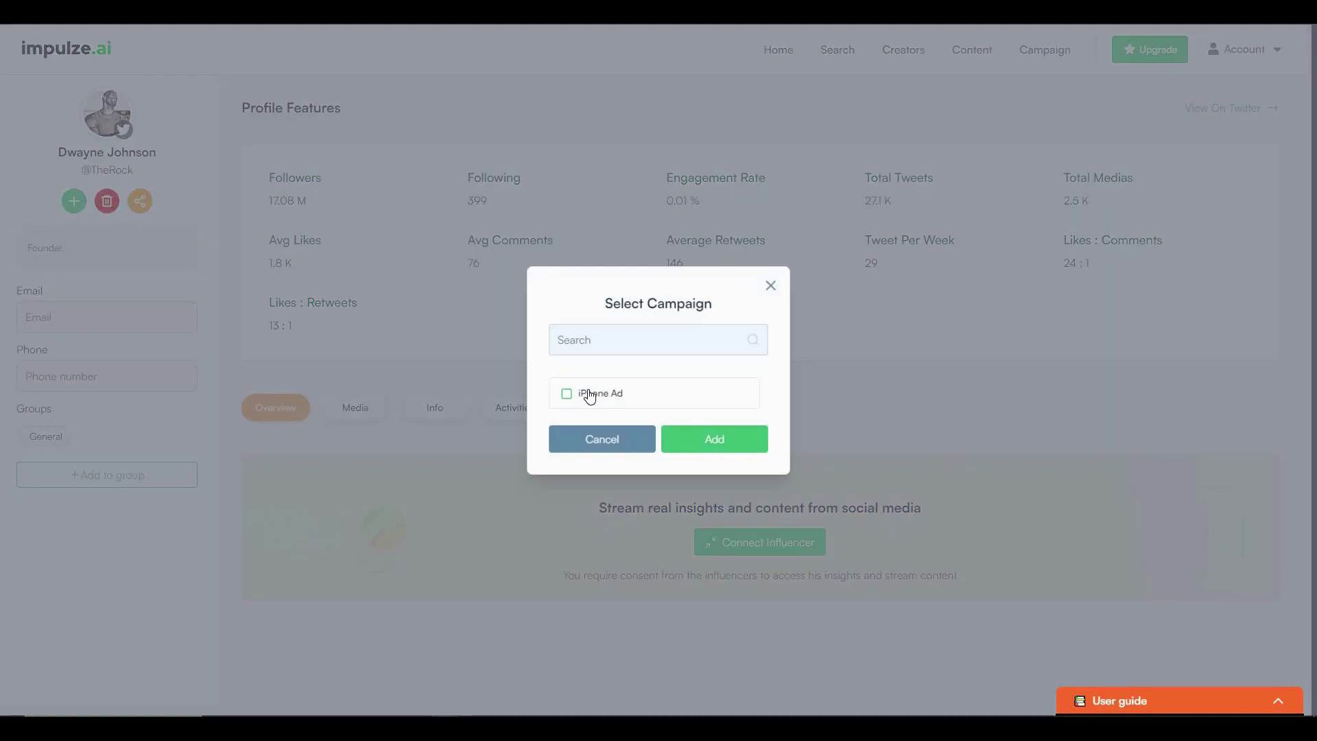
click(579, 397)
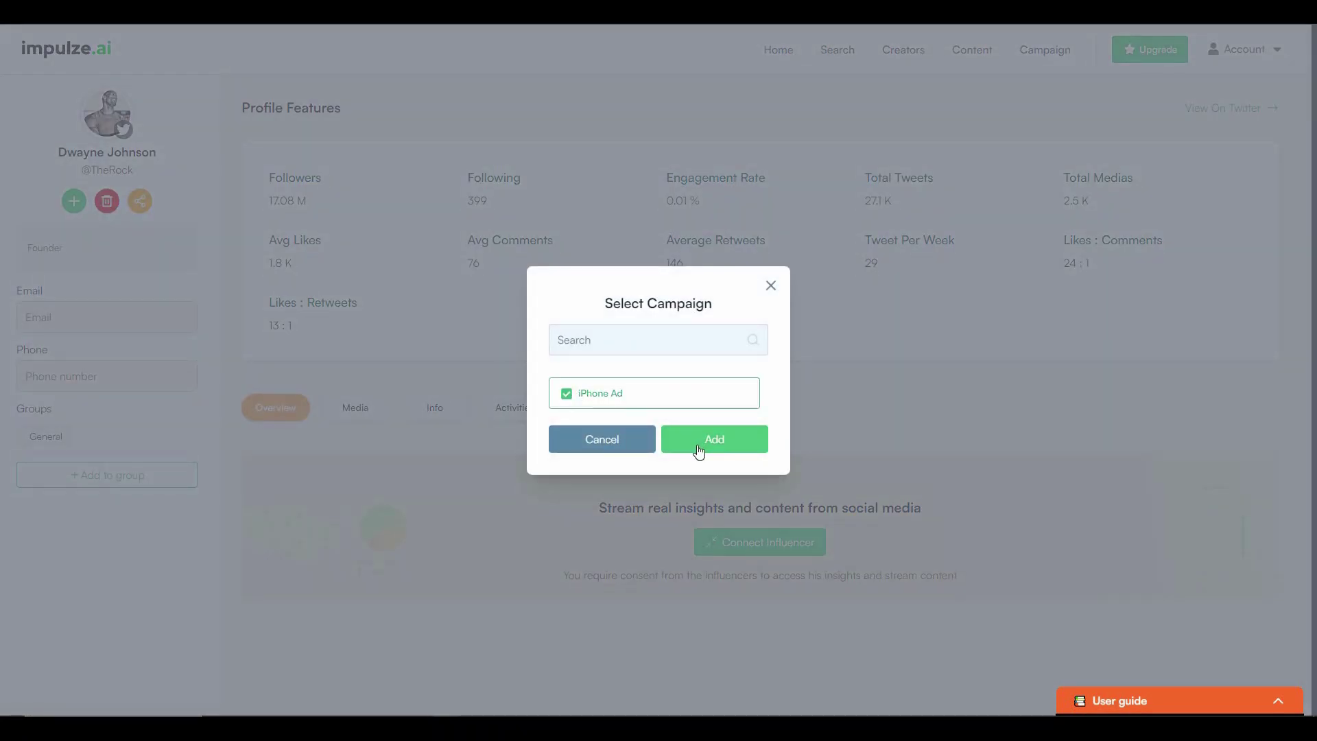
click(697, 448)
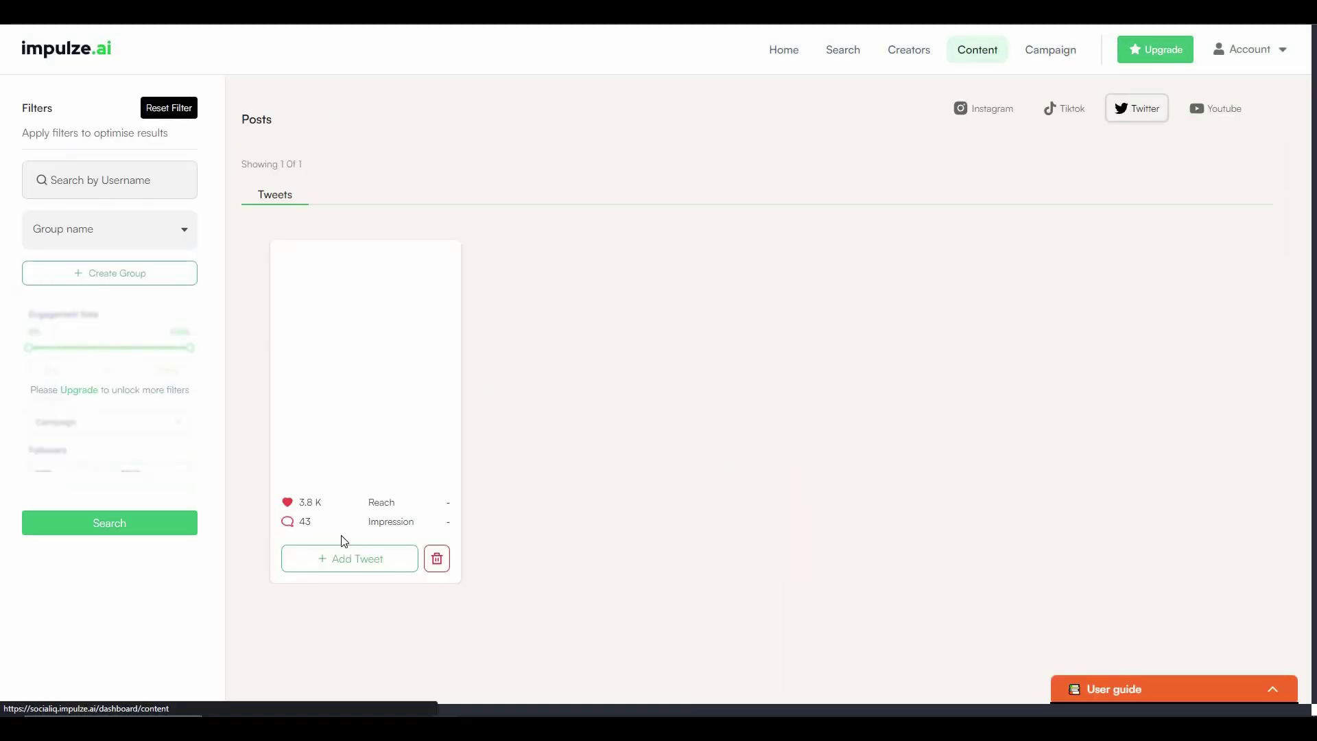
Add his saved tweet to iPhone Ad as well, then open the campaign's details
click(364, 558)
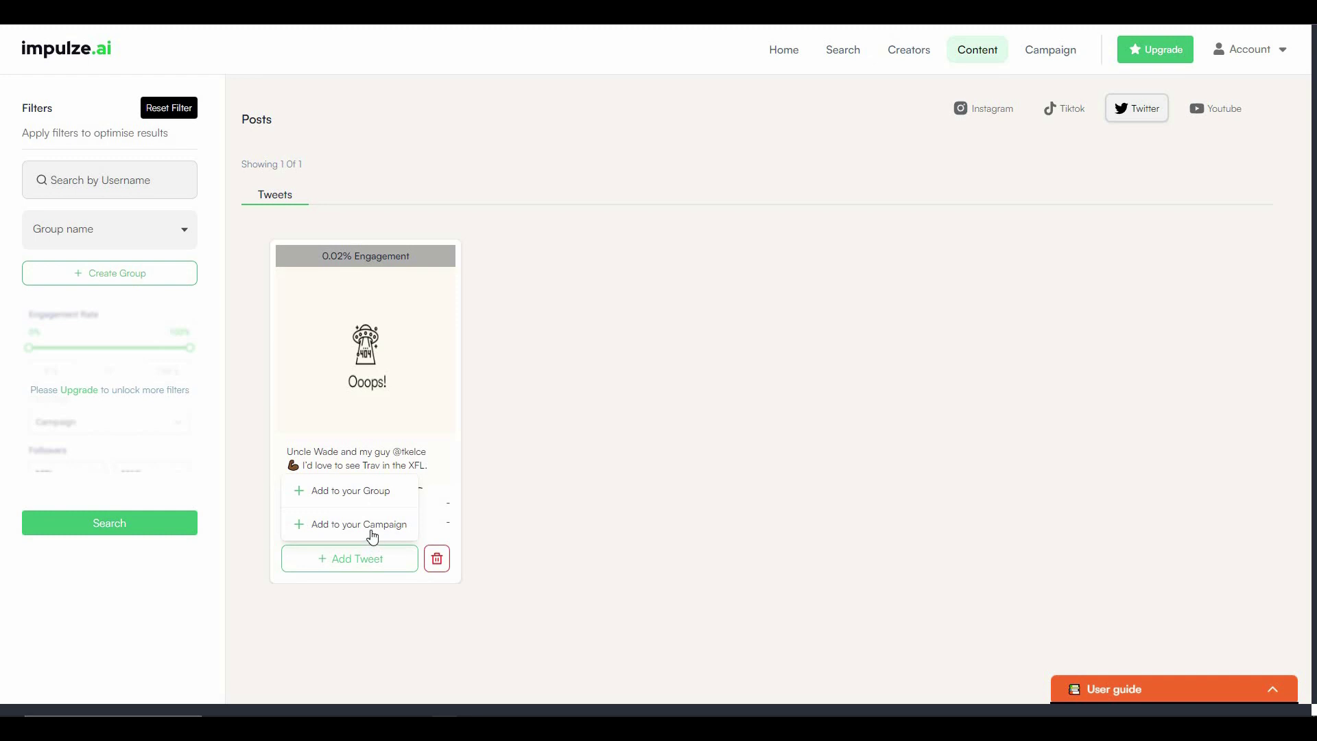
click(385, 528)
click(705, 437)
click(1045, 49)
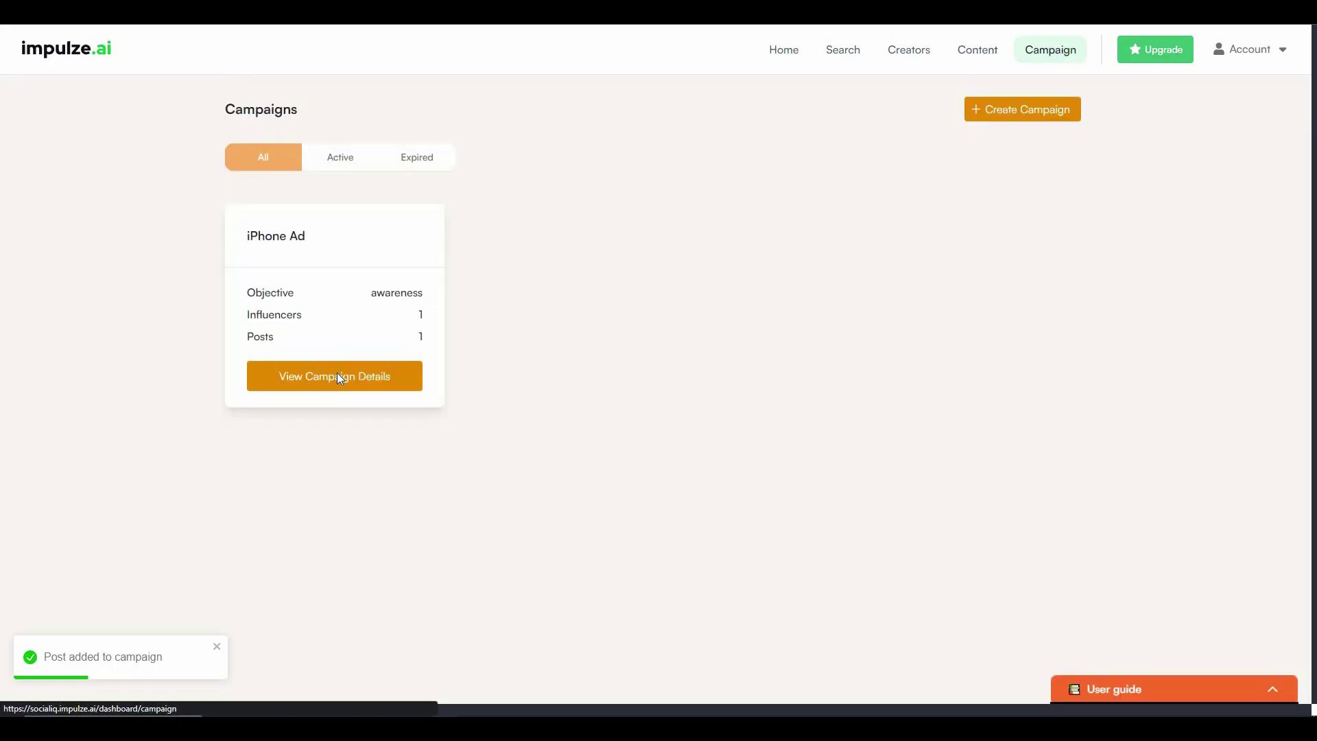
click(338, 376)
Move Dwayne Johnson's card across pipeline stages, then view his tweet under the campaign's Posts
scroll(204, 572, down, 5)
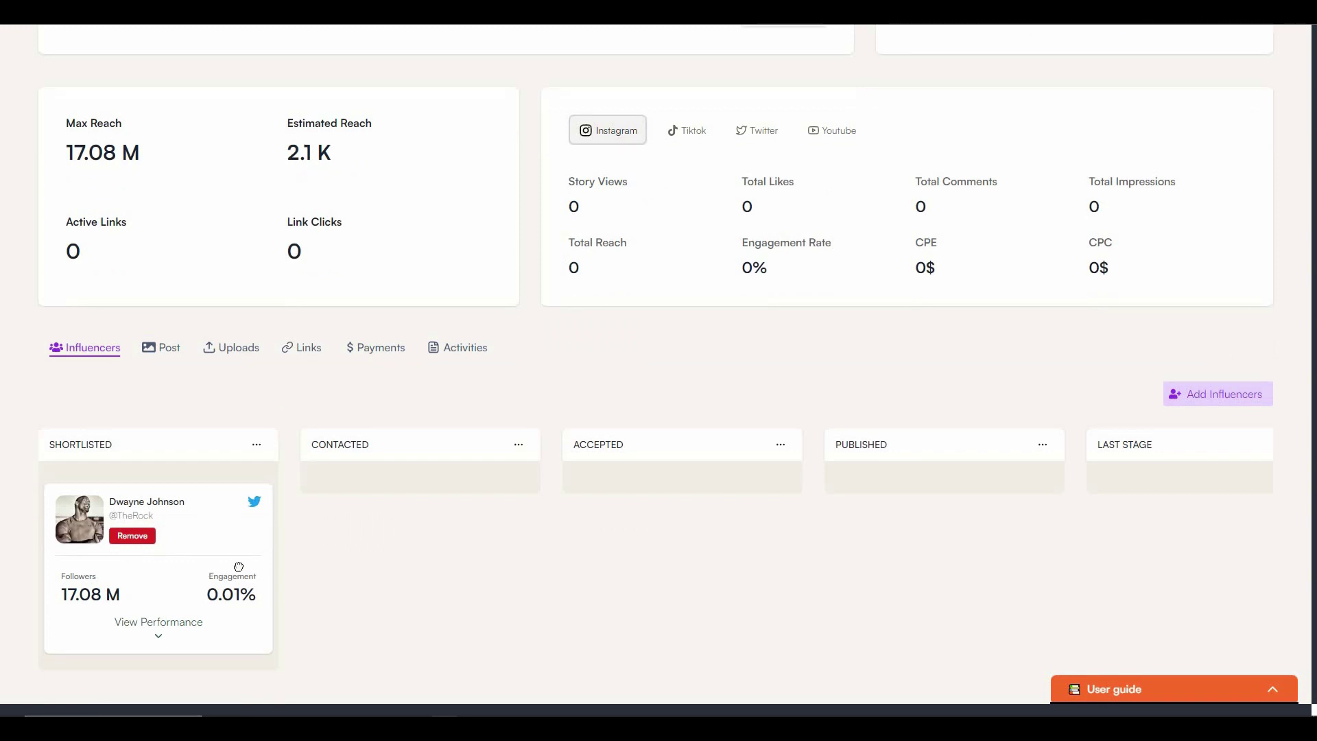
drag(299, 572, 589, 562)
drag(731, 572, 483, 550)
click(161, 347)
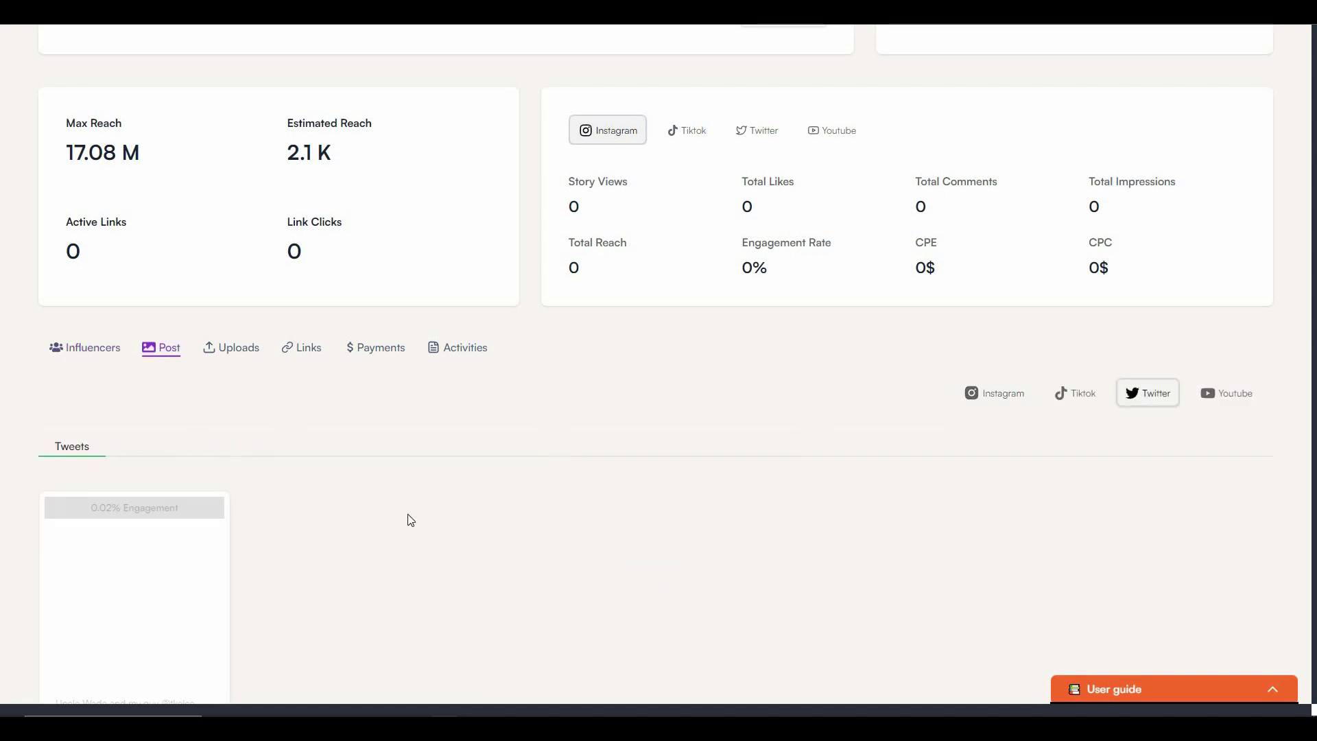
scroll(336, 497, down, 2)
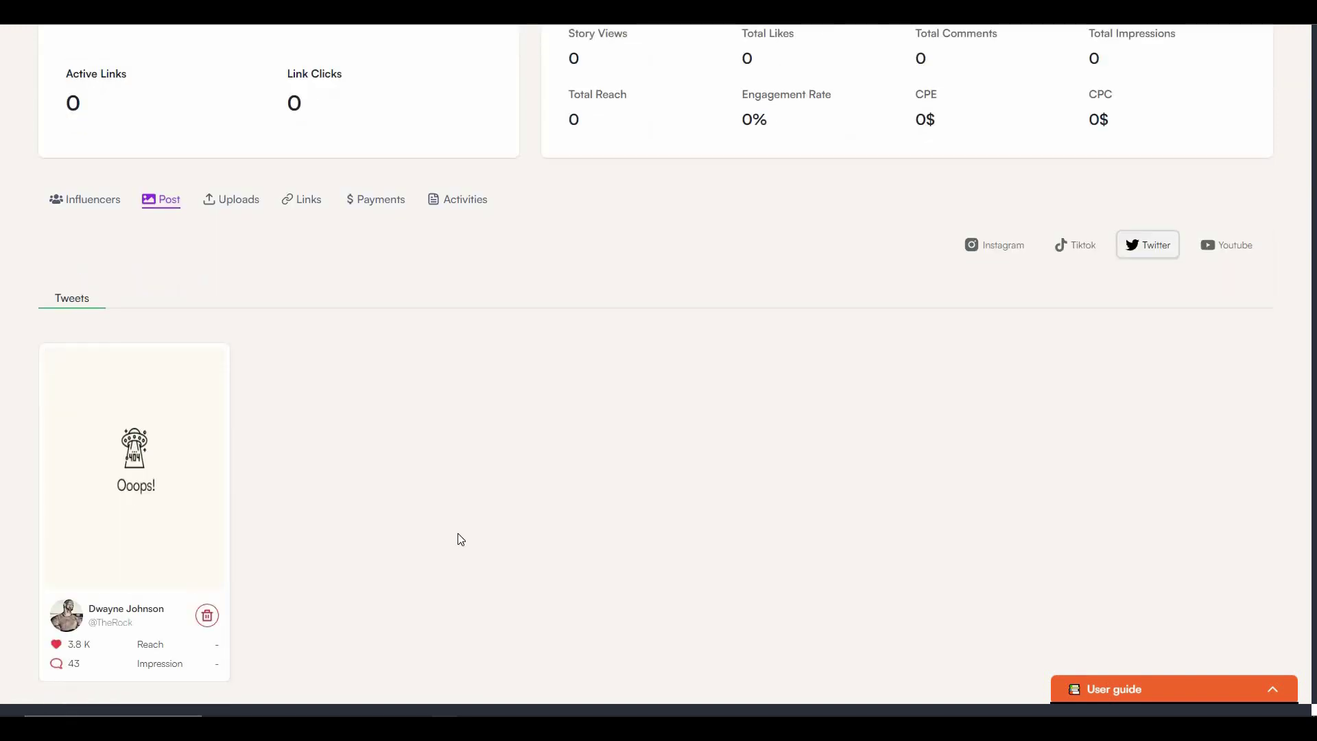
scroll(461, 539, up, 8)
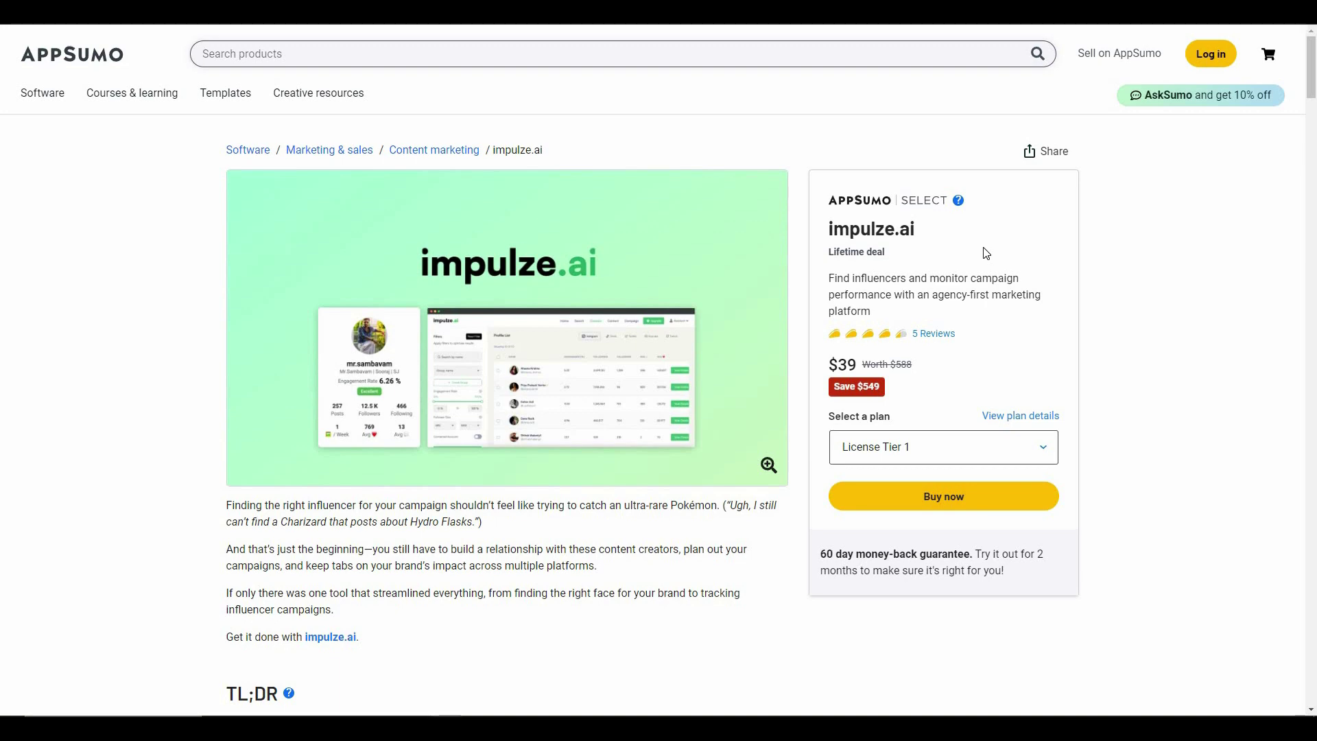
Change the third pricing card to License Tier 3 ($189) and return to the top of the page
scroll(604, 368, down, 15)
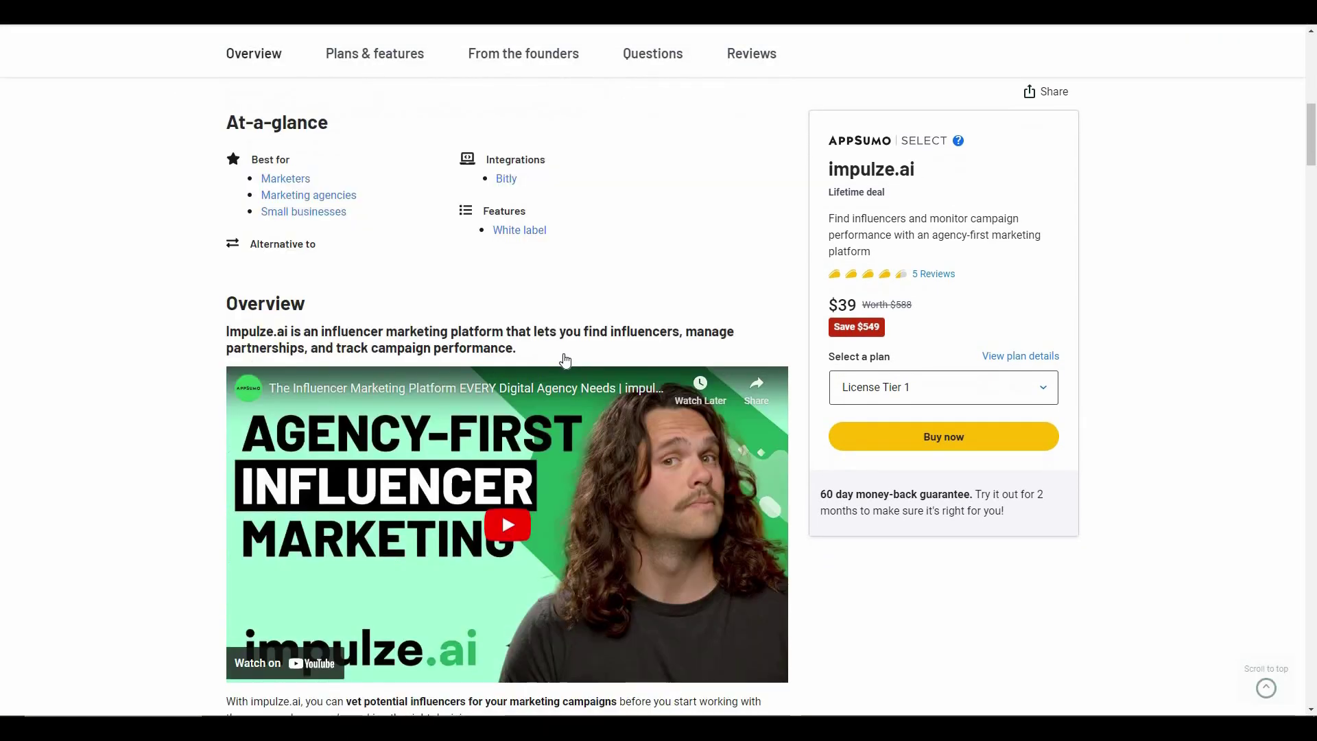
scroll(561, 361, down, 10)
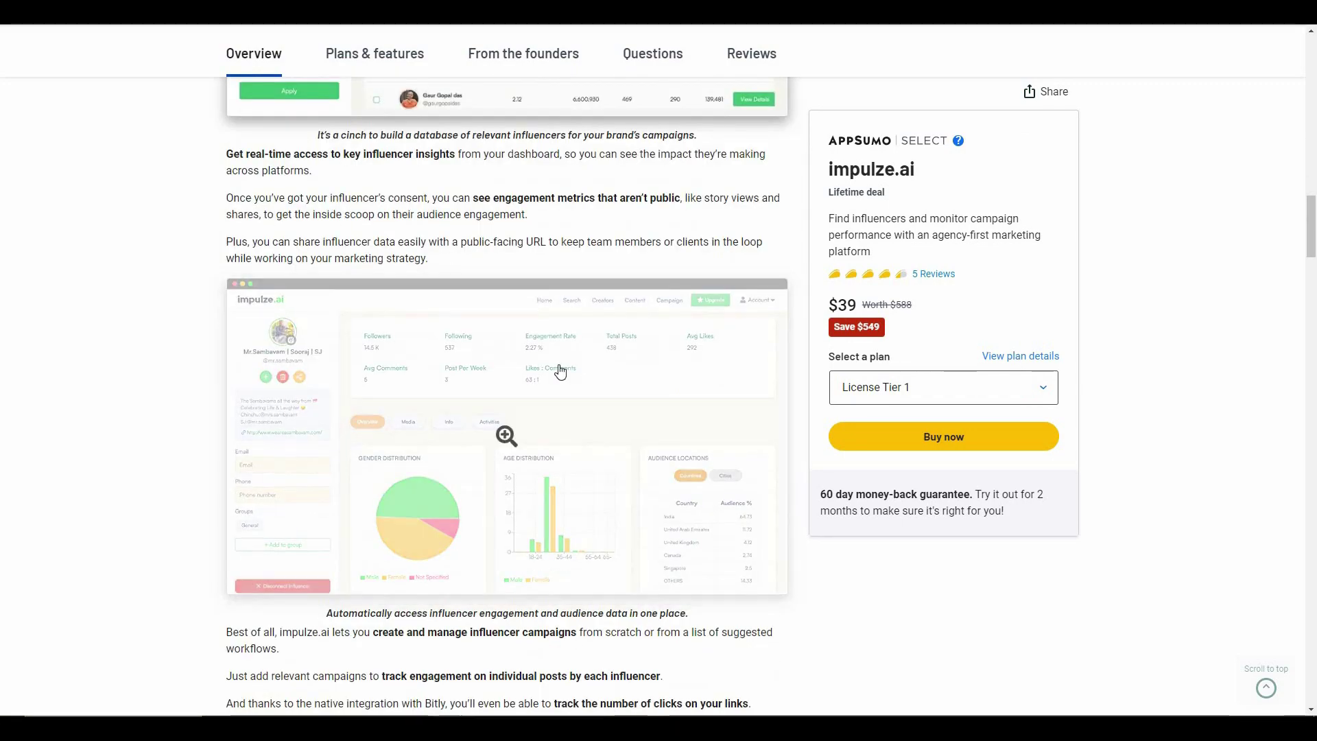
scroll(559, 371, down, 15)
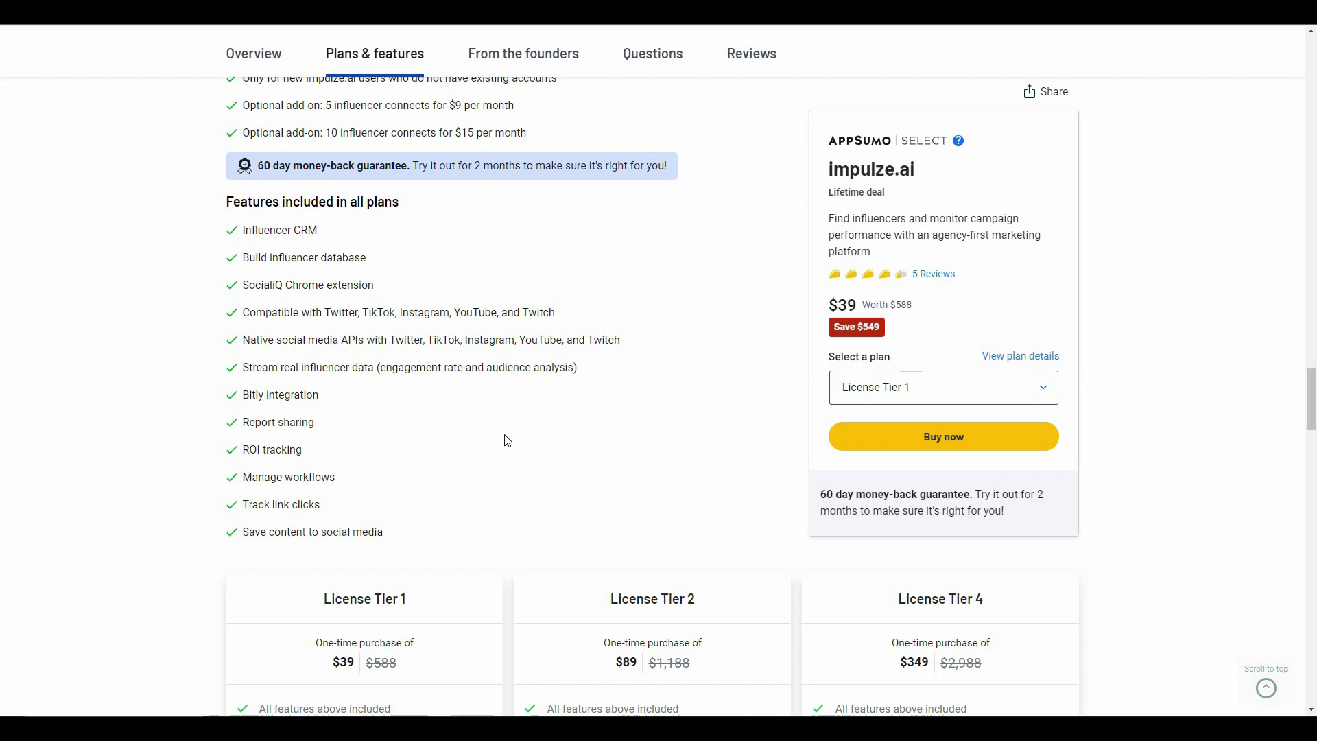
scroll(696, 471, down, 4)
scroll(1049, 438, down, 1)
click(892, 611)
key(Up)
key(Return)
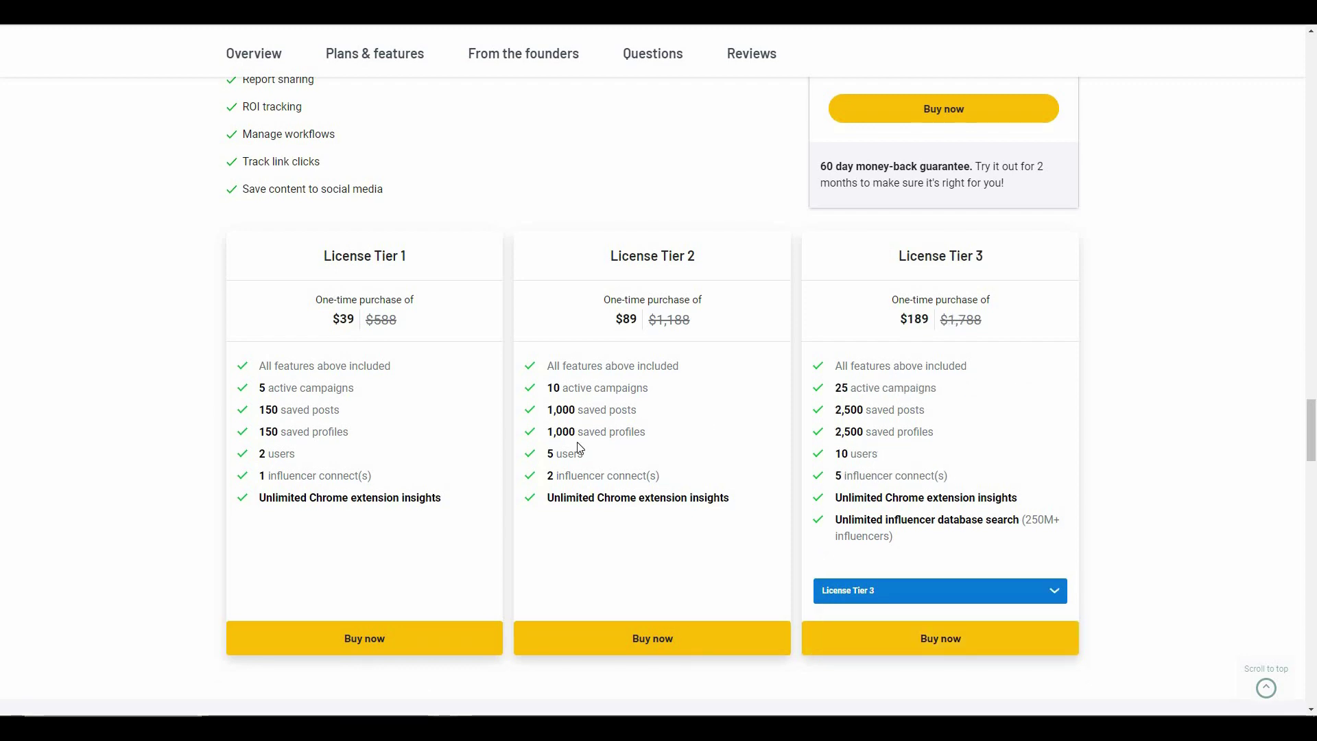
scroll(481, 475, up, 13)
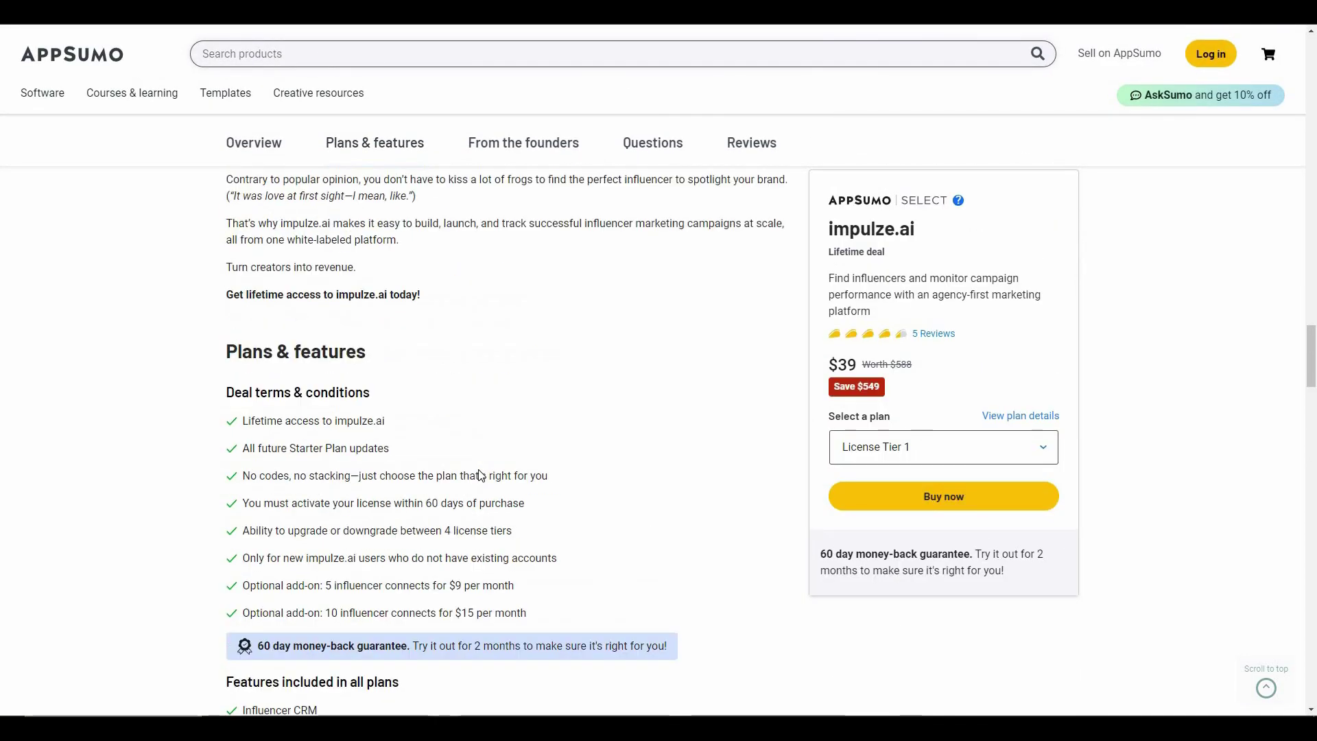
scroll(480, 475, up, 15)
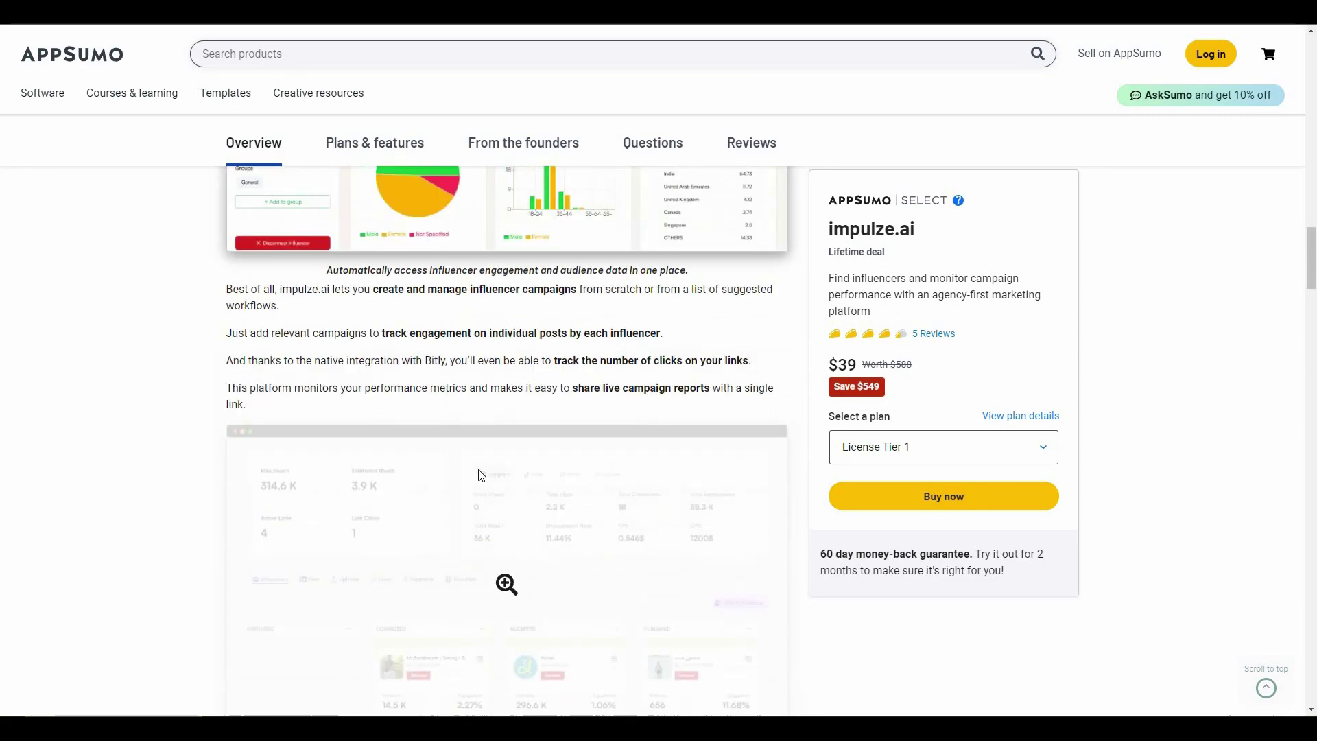
scroll(480, 476, up, 15)
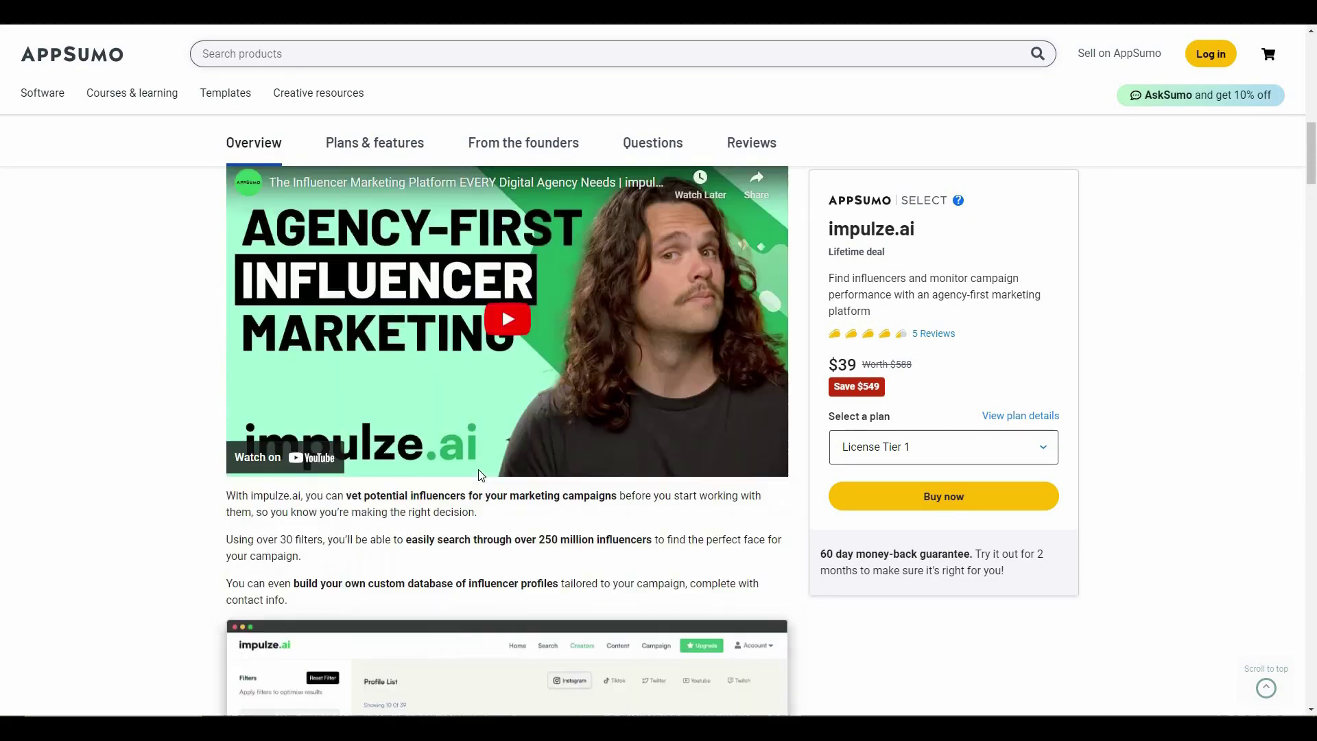
scroll(480, 473, up, 10)
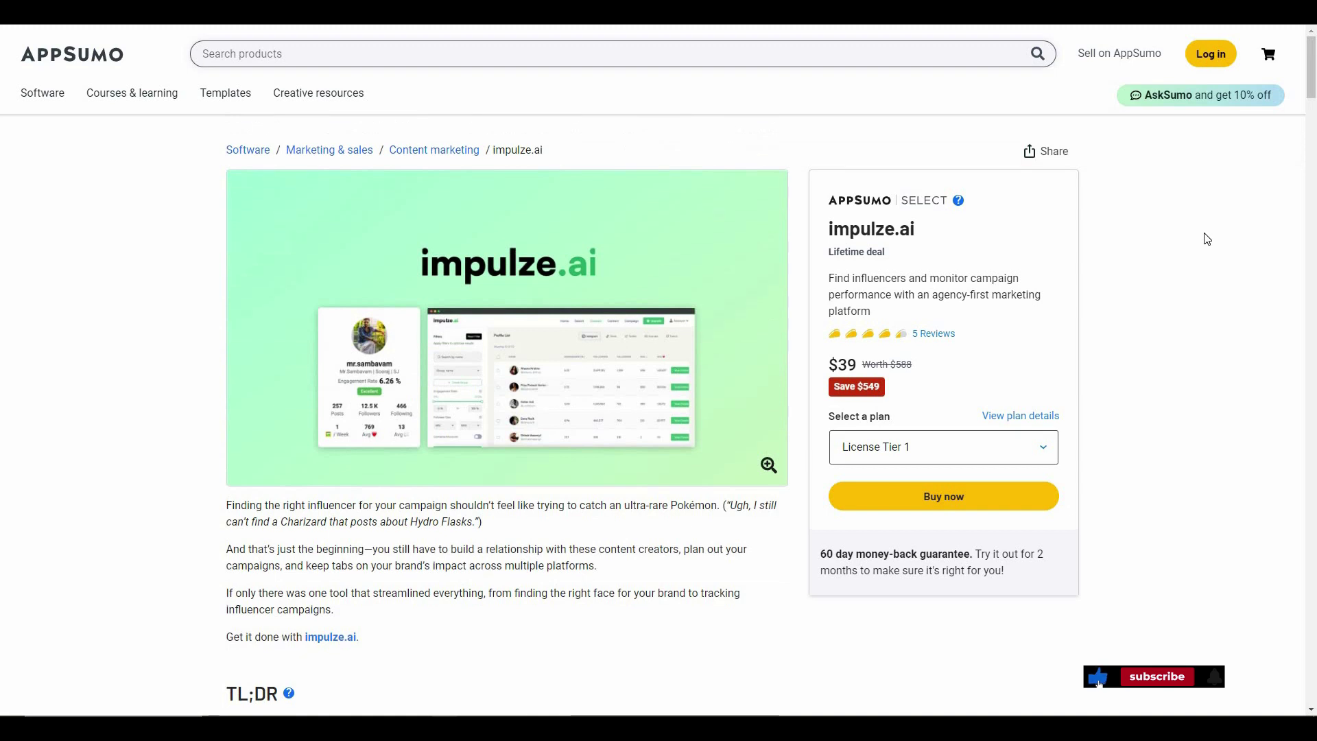